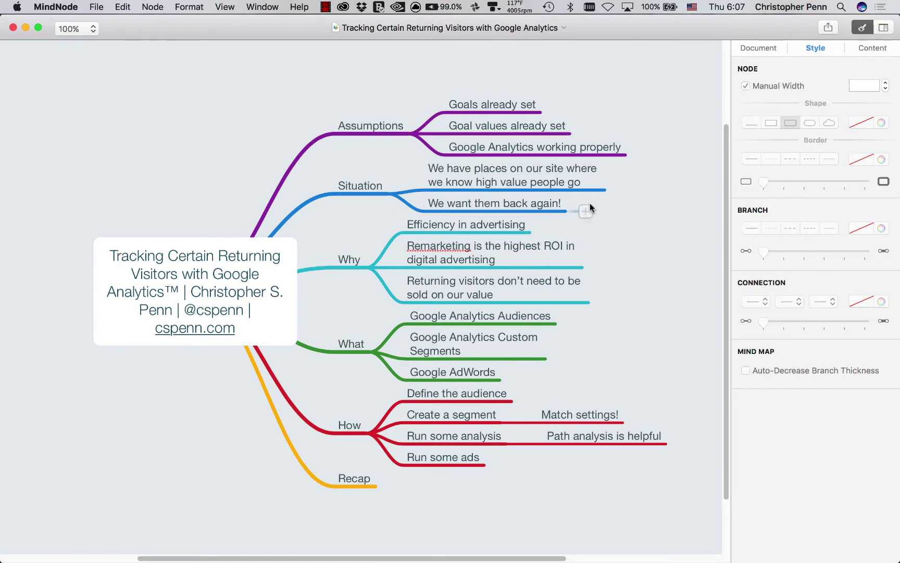
Review the Assumptions points (goals and goal values already set) and the Situation branch.
click(359, 133)
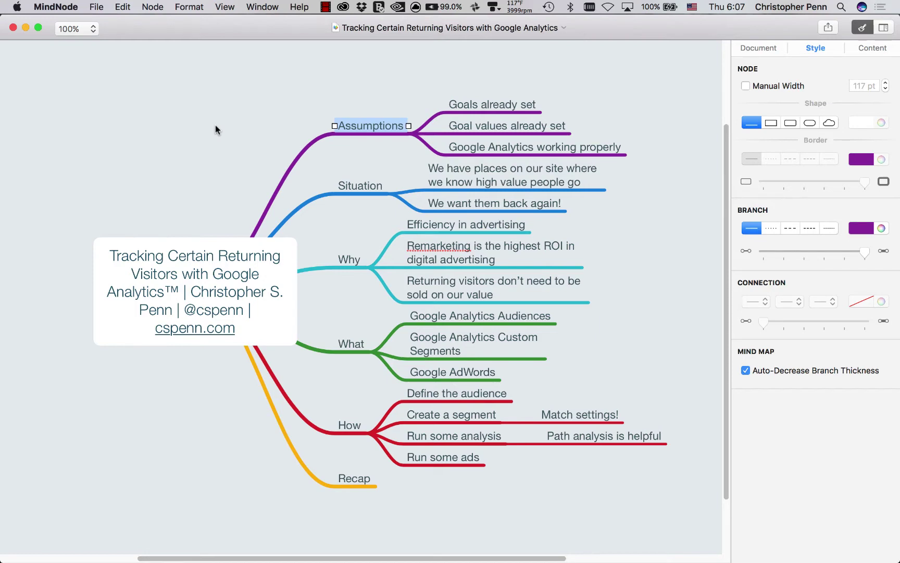
click(469, 110)
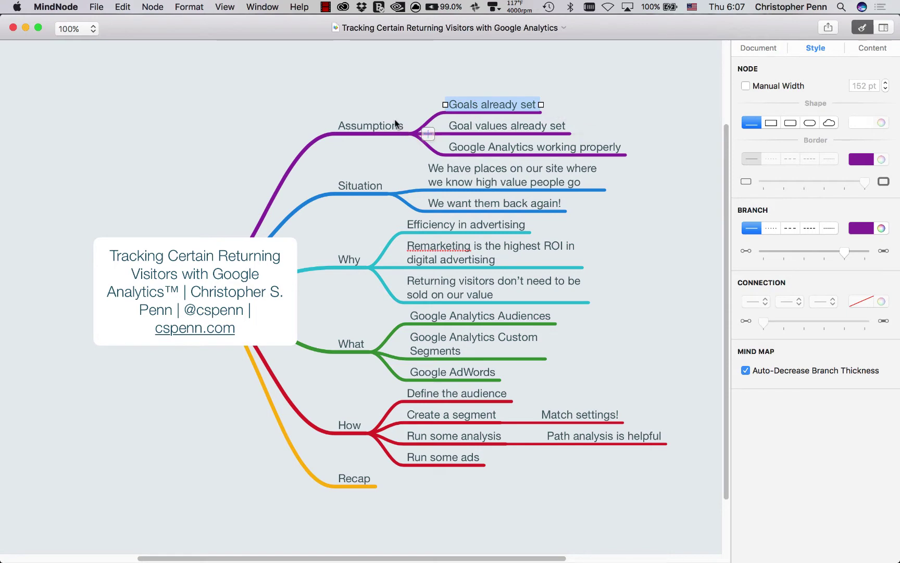
click(460, 126)
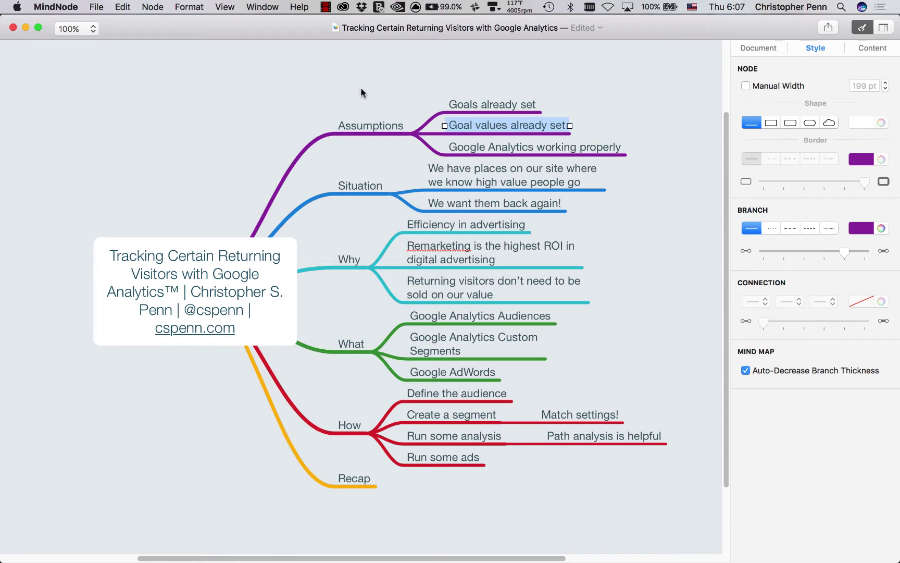
click(363, 190)
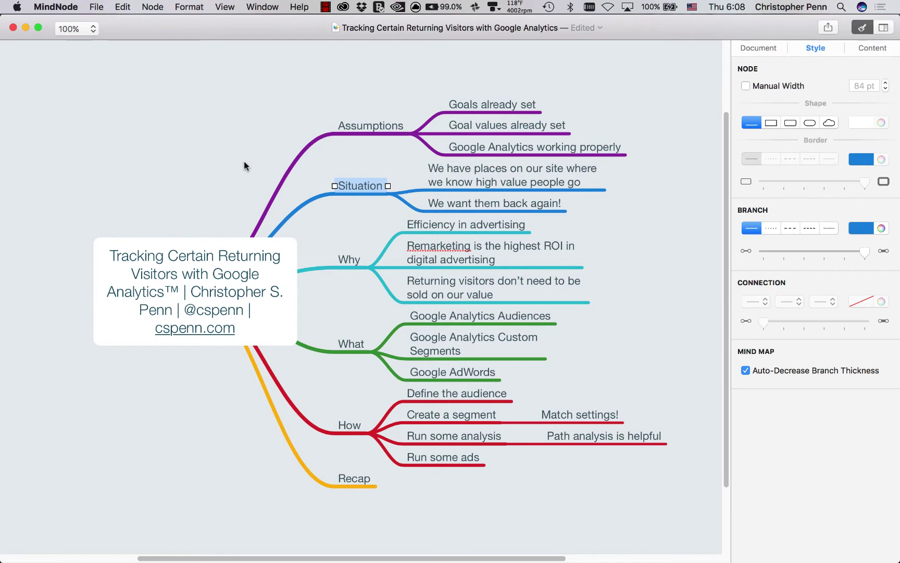
Move 'Returning visitors…' to the top of Why, save the map, and review the remaining Why reasons.
drag(443, 280, 389, 205)
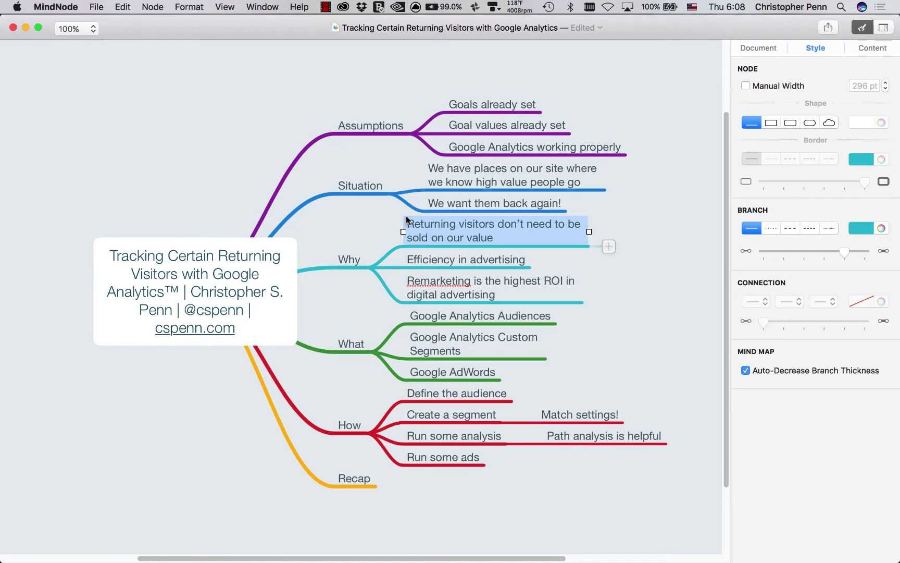
key(super+s)
click(423, 253)
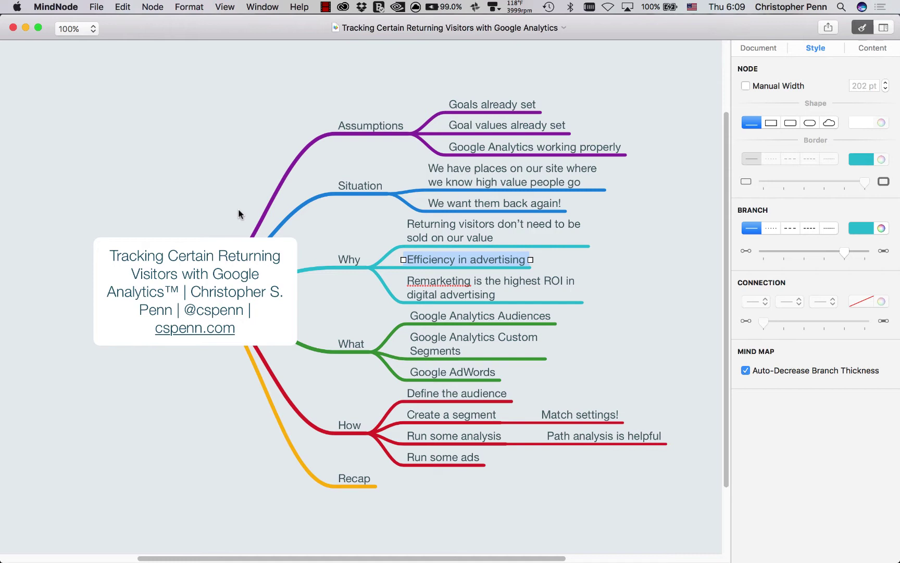
click(436, 284)
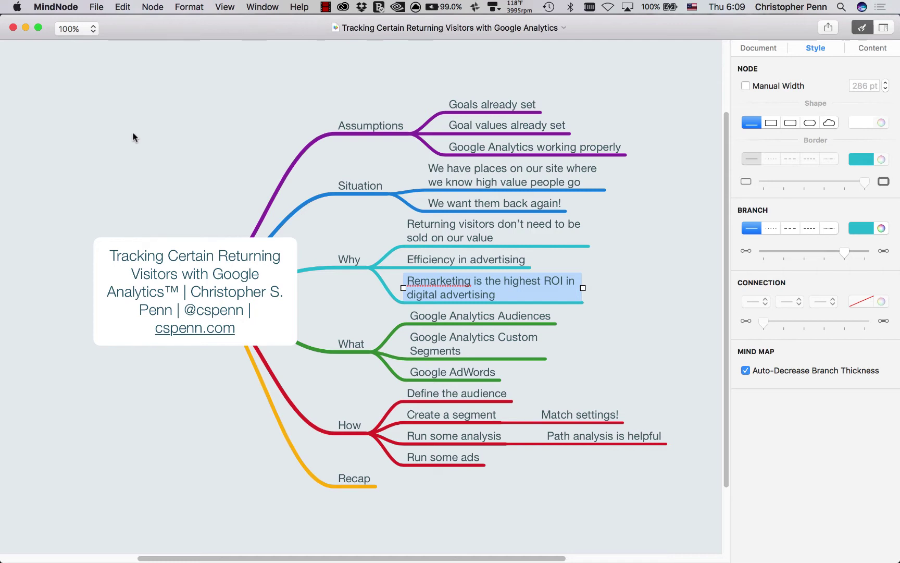
Review the What points (Audiences, Custom Segments, AdWords) and Define the audience, then switch to Chrome.
click(521, 316)
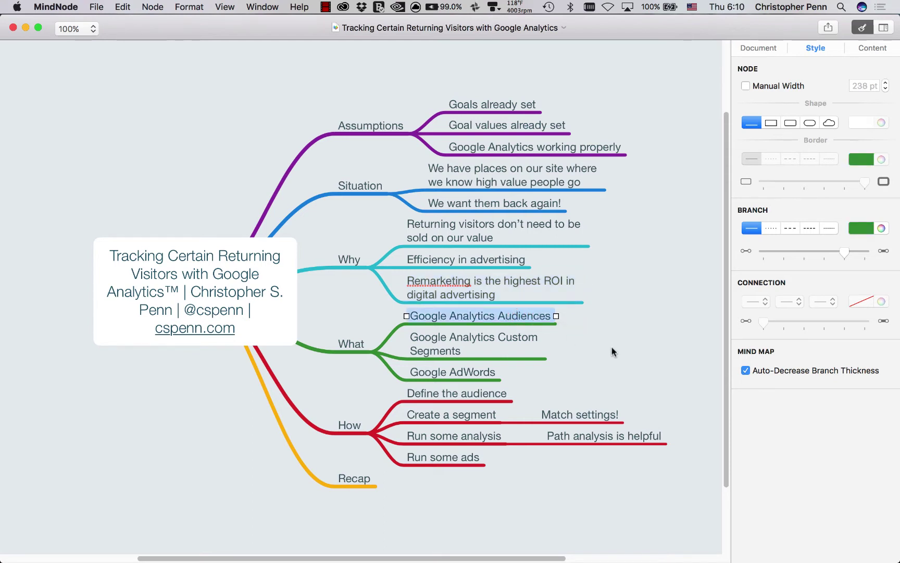
click(503, 343)
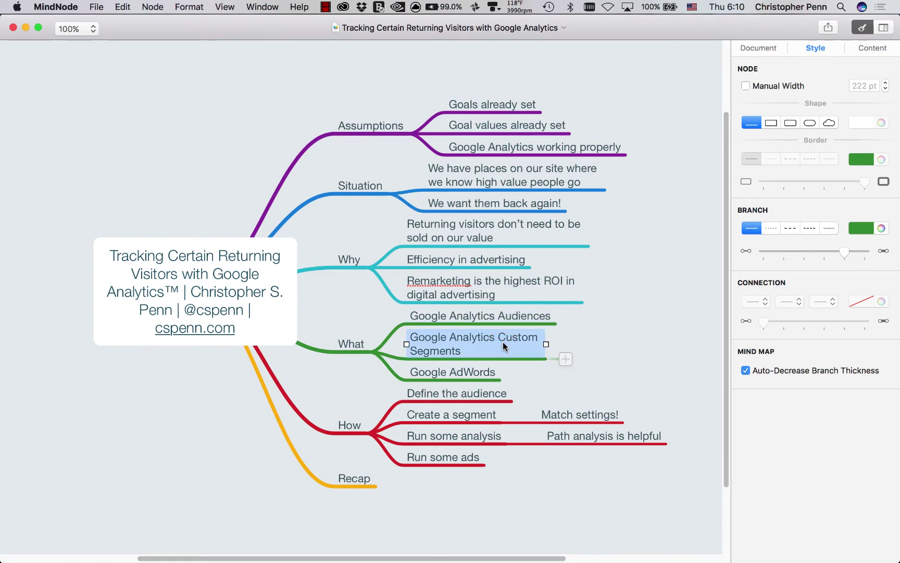
click(465, 370)
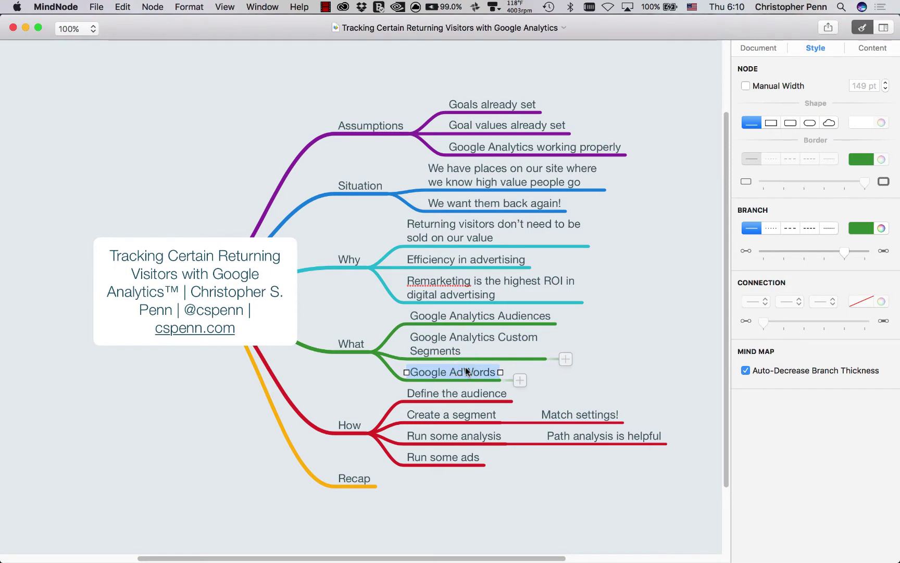
click(450, 396)
key(super+Tab)
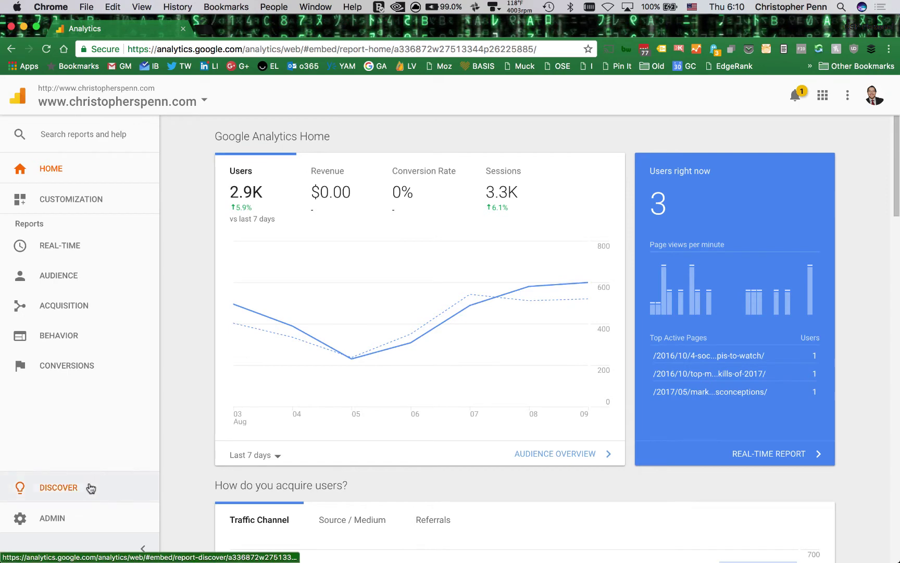
From Admin > Audience Definitions > Audiences, start a new audience based on Returning Users.
click(63, 518)
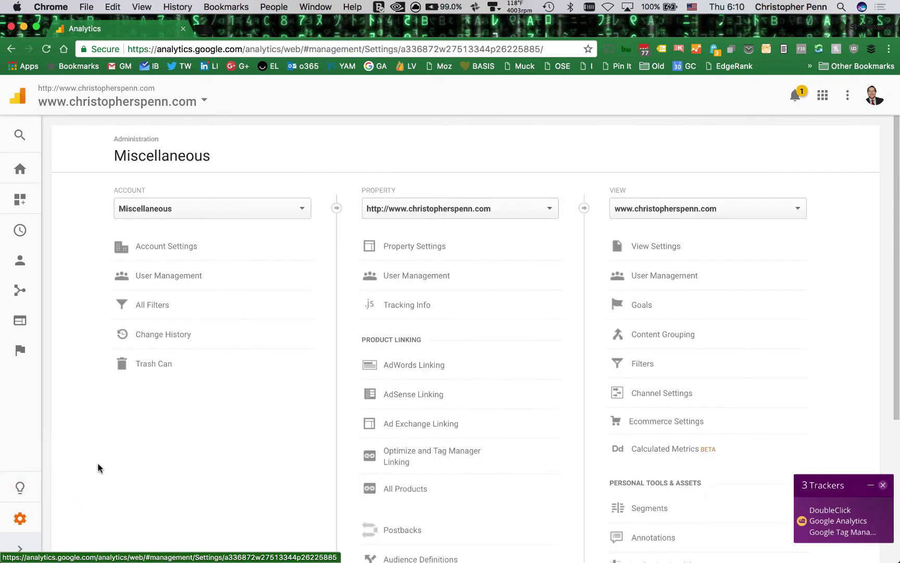
scroll(247, 392, down, 4)
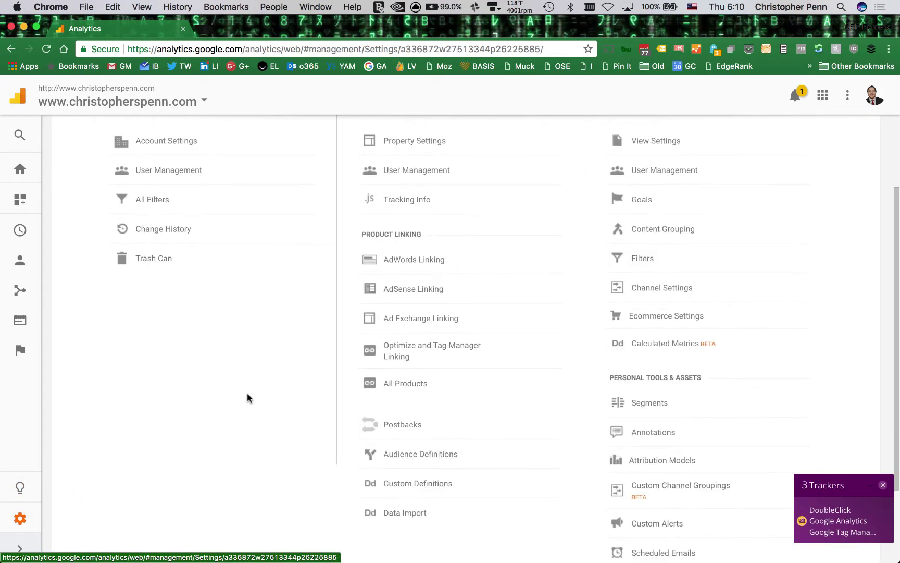
click(425, 452)
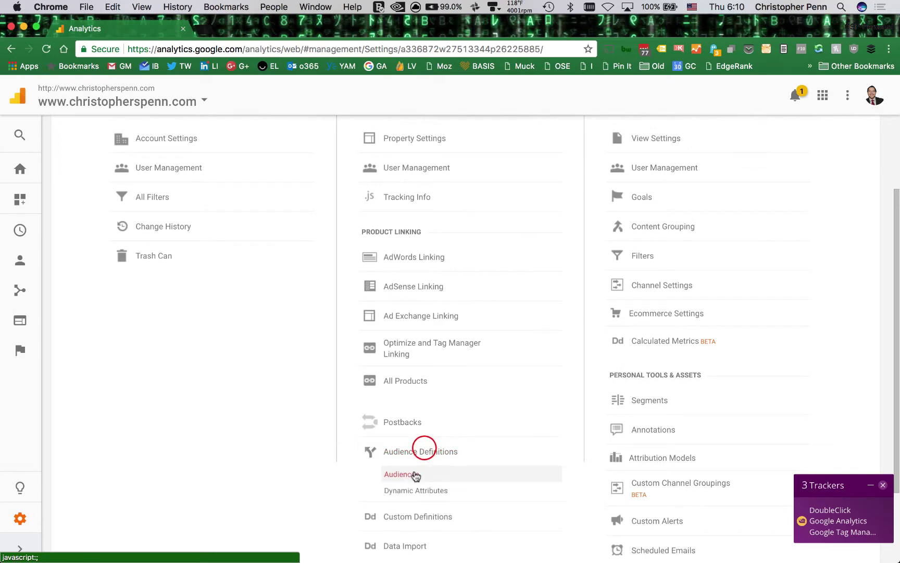
click(413, 474)
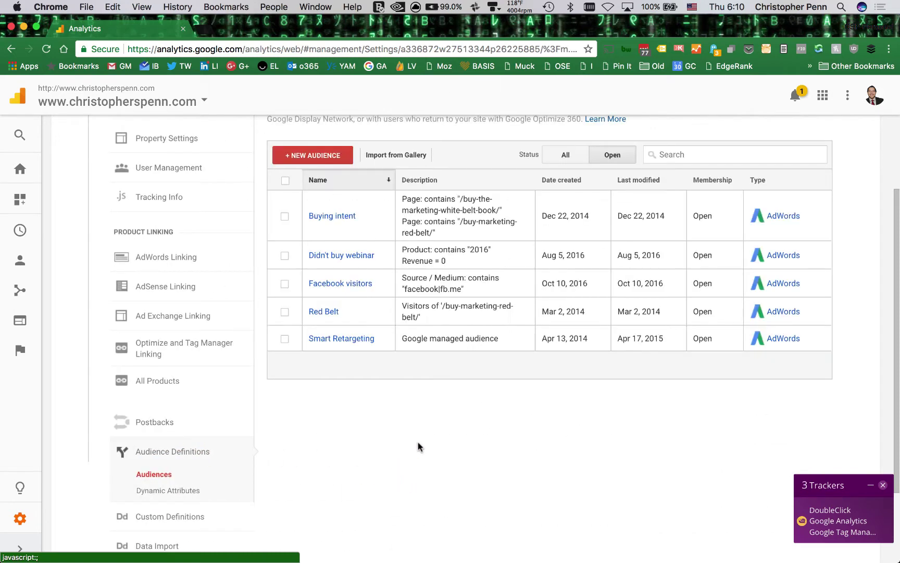
click(311, 162)
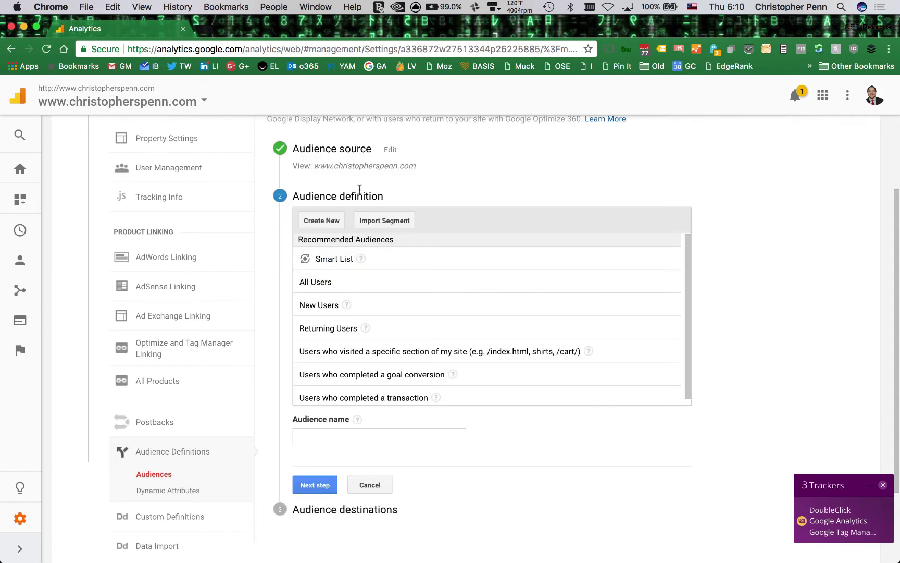
click(472, 327)
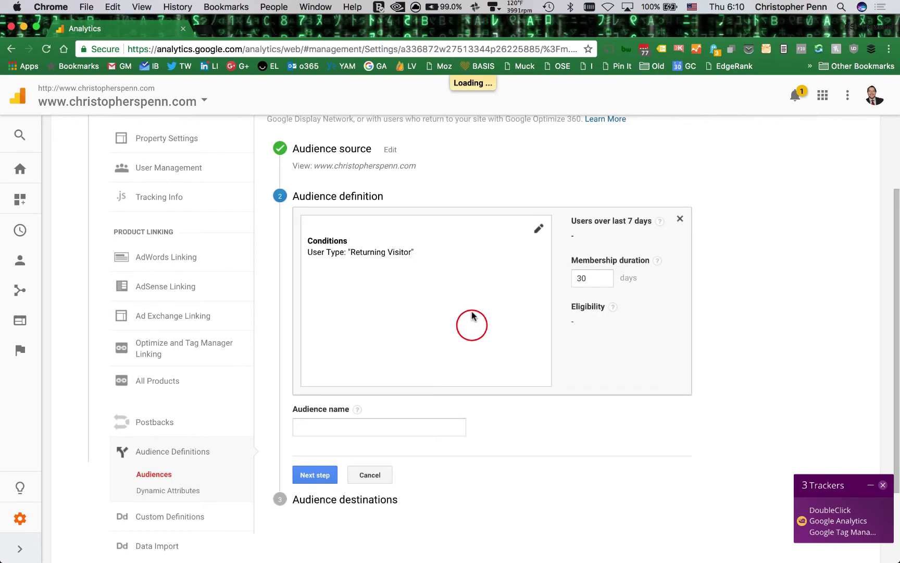
Set the audience membership duration to 365 days.
double_click(581, 276)
text(9)
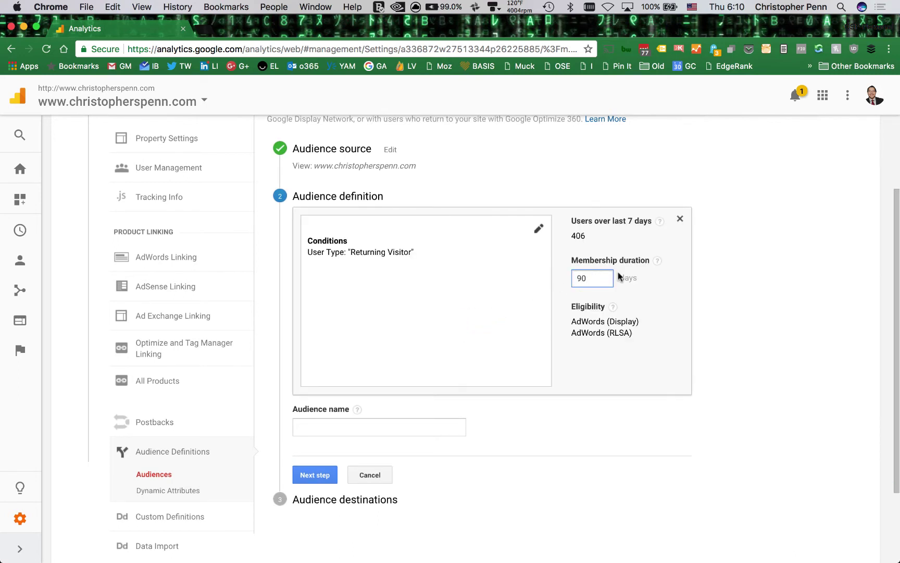
mouse_move(658, 263)
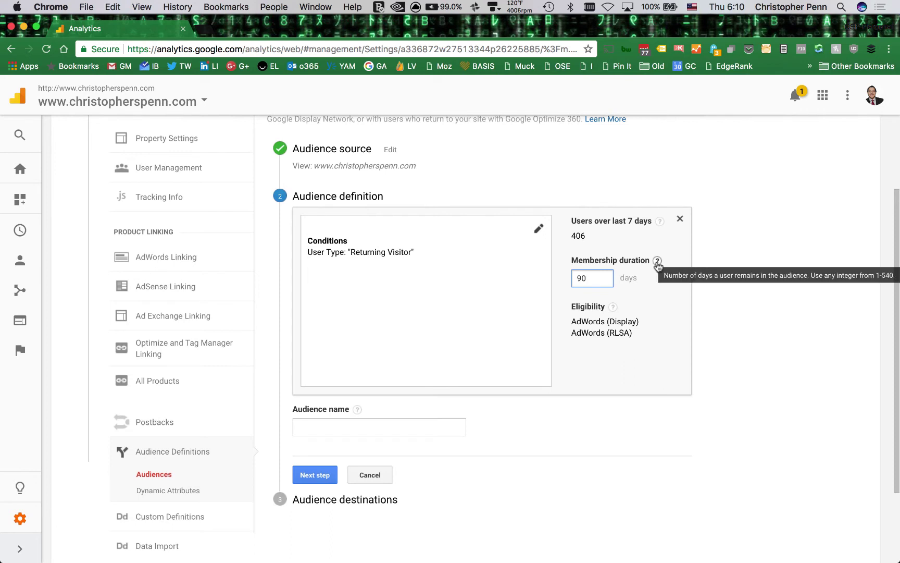
double_click(600, 279)
text(365)
click(702, 296)
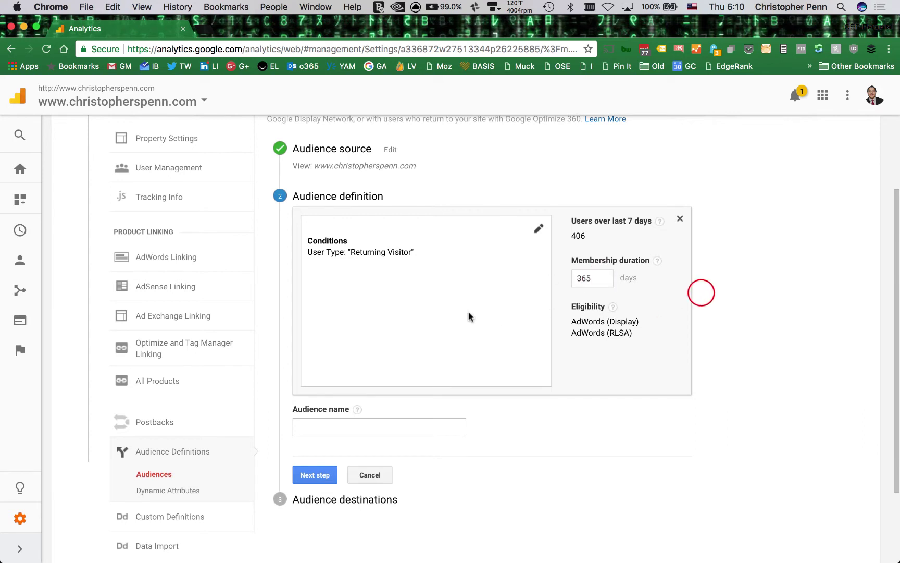
click(448, 311)
Edit the audience conditions to add a second AND condition, then open a new browser tab.
click(539, 228)
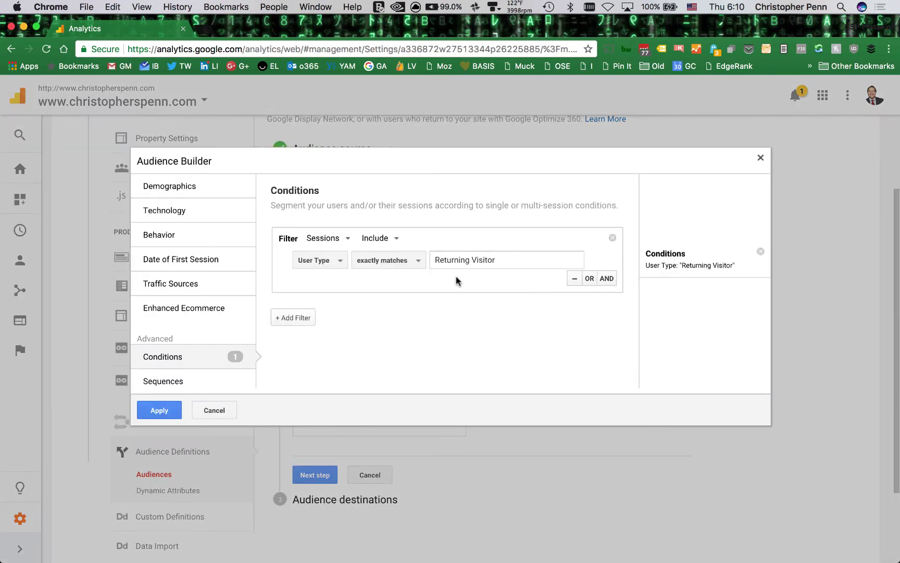
click(485, 261)
click(610, 280)
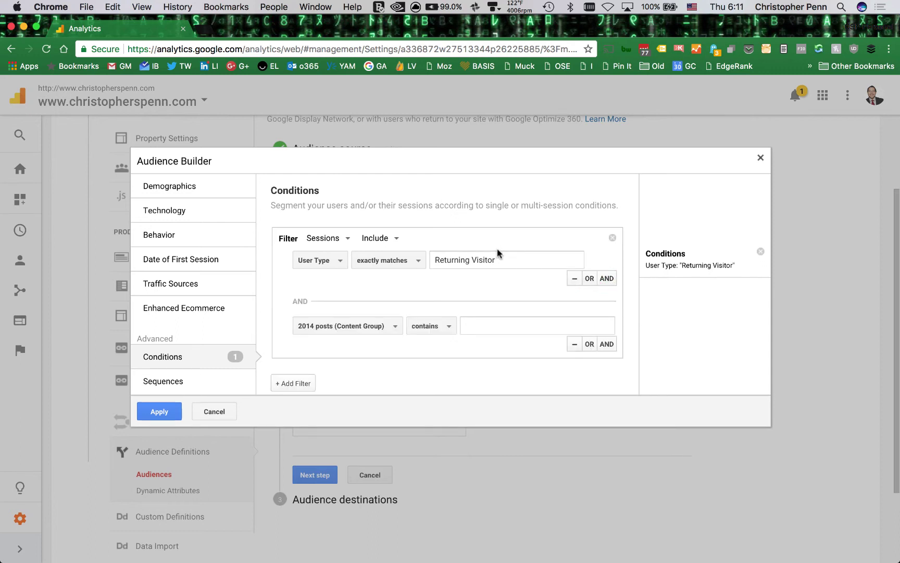
key(super+t)
Load the site's public-speaking page and highlight the /public-speaking/ path in the address bar.
text(chri)
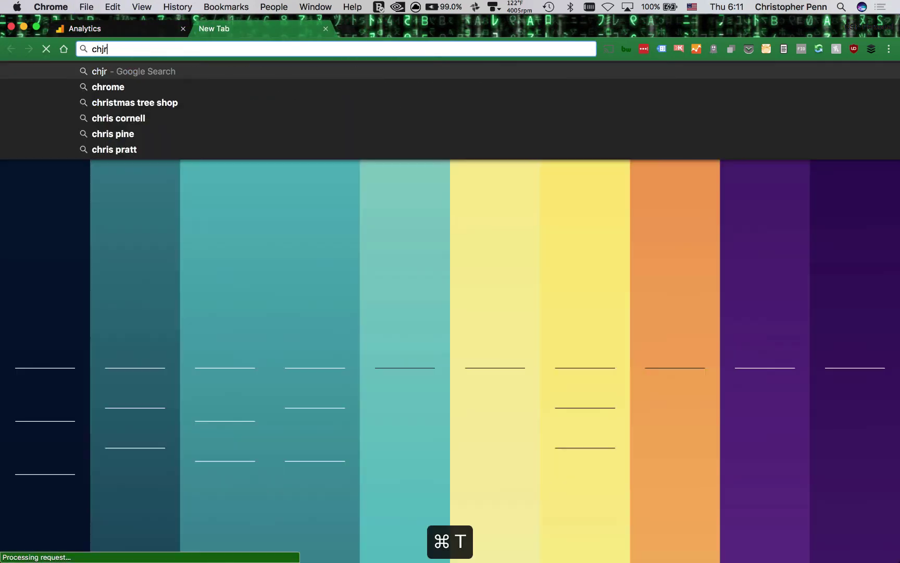
text(s)
key(Right)
text(/)
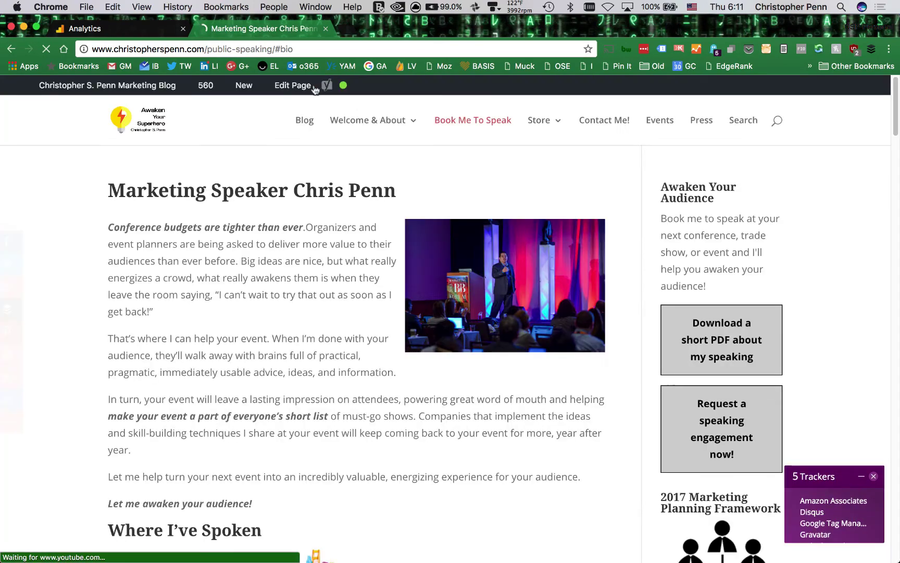
scroll(305, 162, up, 15)
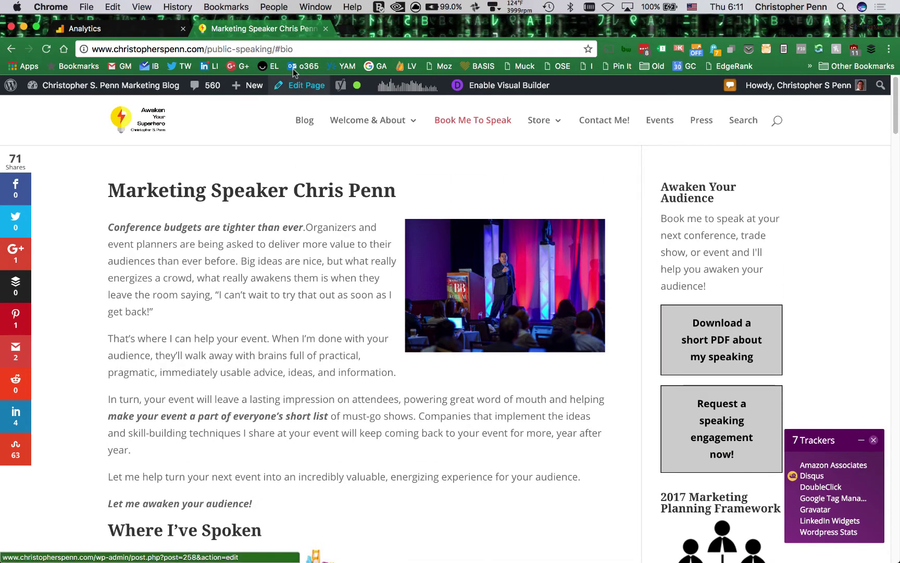
drag(274, 49, 210, 51)
Set the second audience condition to Page contains /public-speaking/, joined by AND to Returning Visitor.
click(133, 29)
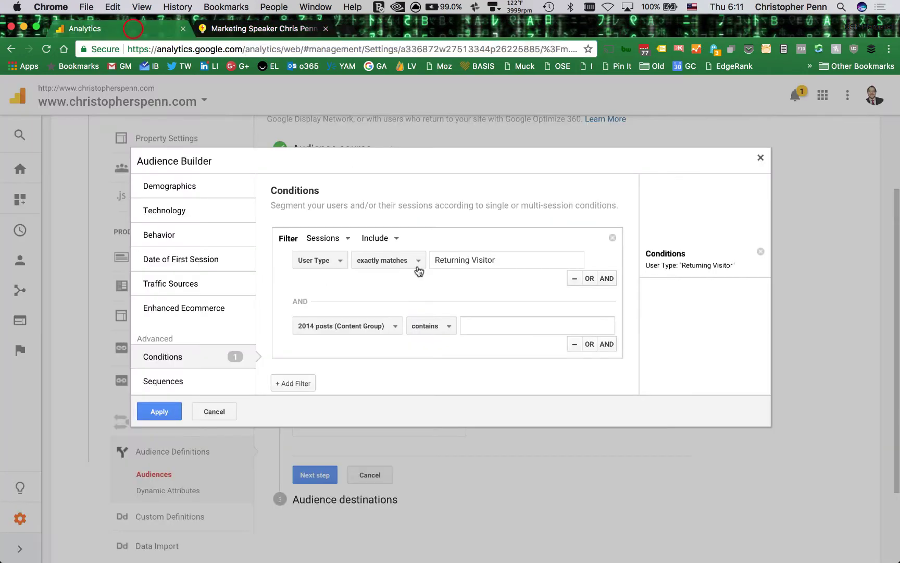
click(362, 324)
text(page)
scroll(342, 369, down, 5)
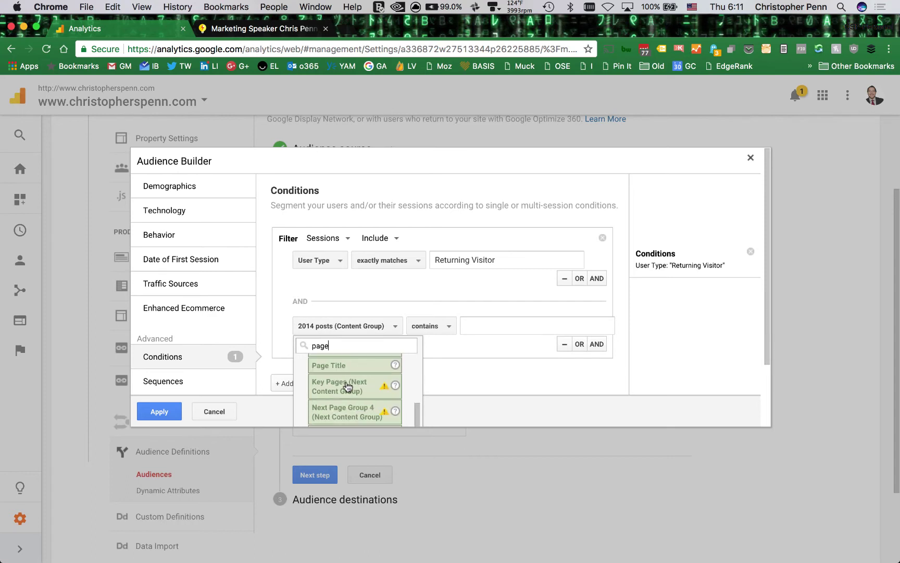
scroll(348, 385, up, 2)
scroll(348, 384, down, 2)
scroll(347, 383, up, 3)
scroll(347, 382, down, 3)
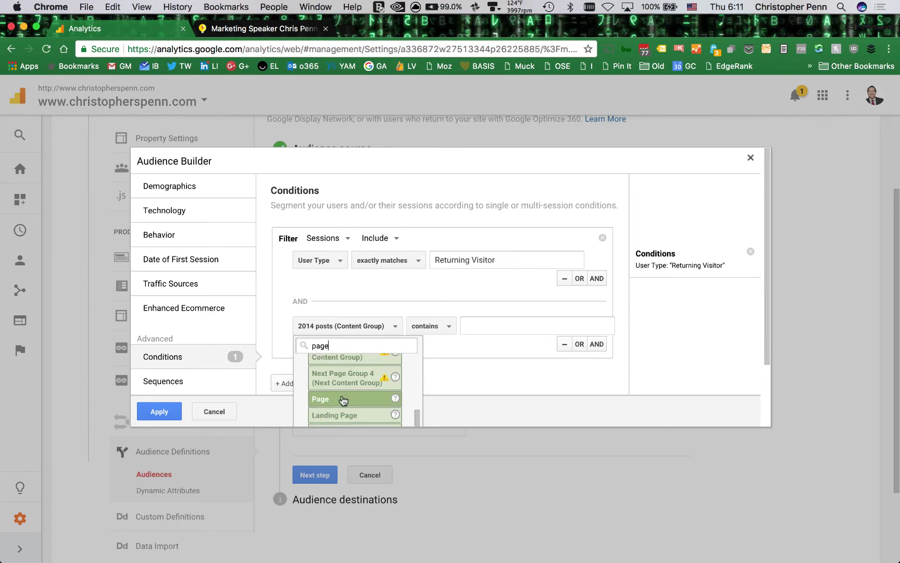
click(342, 396)
click(400, 325)
text(/pou)
text(blic)
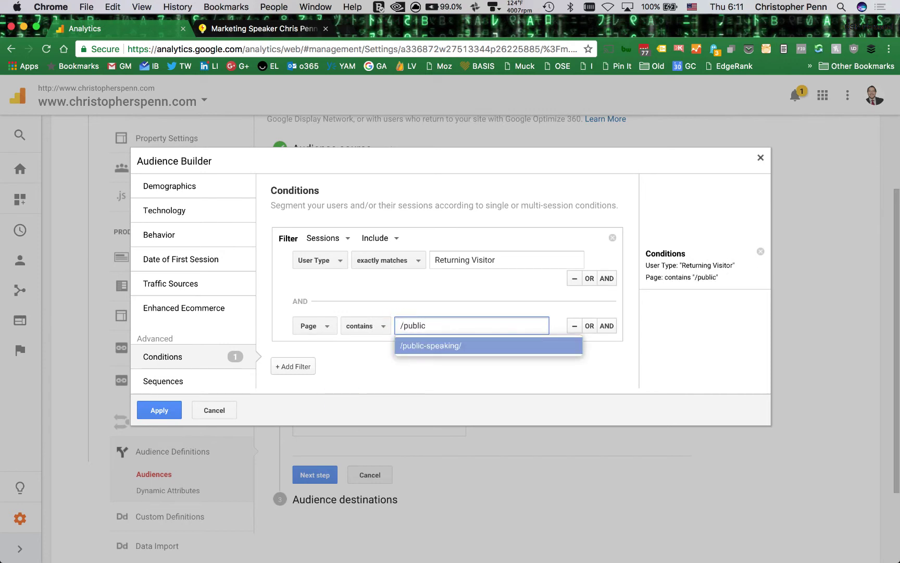
key(Return)
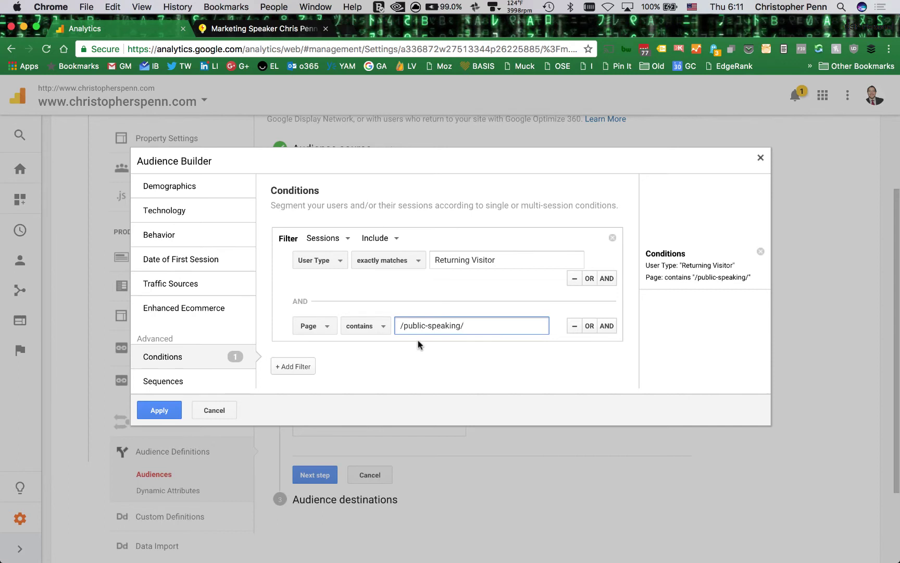
Apply the conditions and name the audience 'Public speaking audience'.
click(149, 411)
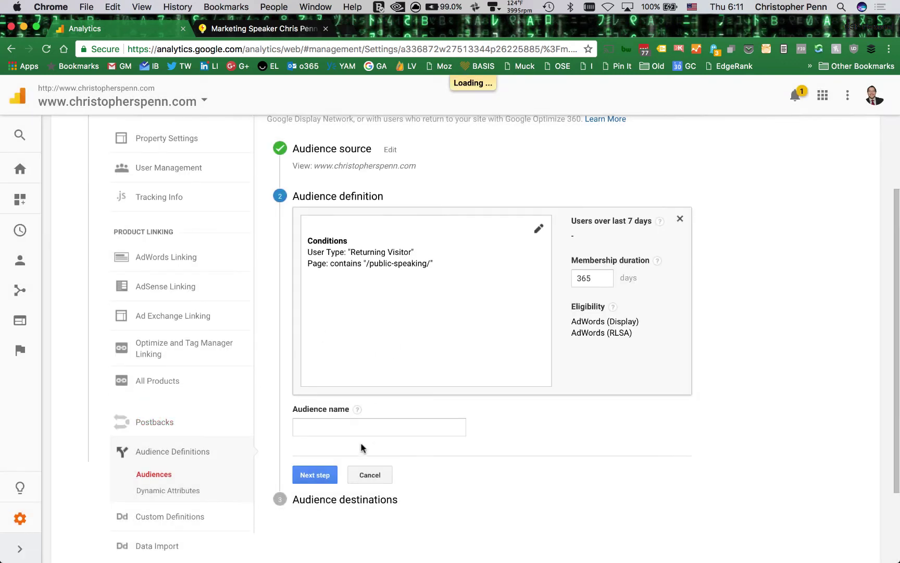
click(372, 427)
text(Public speaking audience)
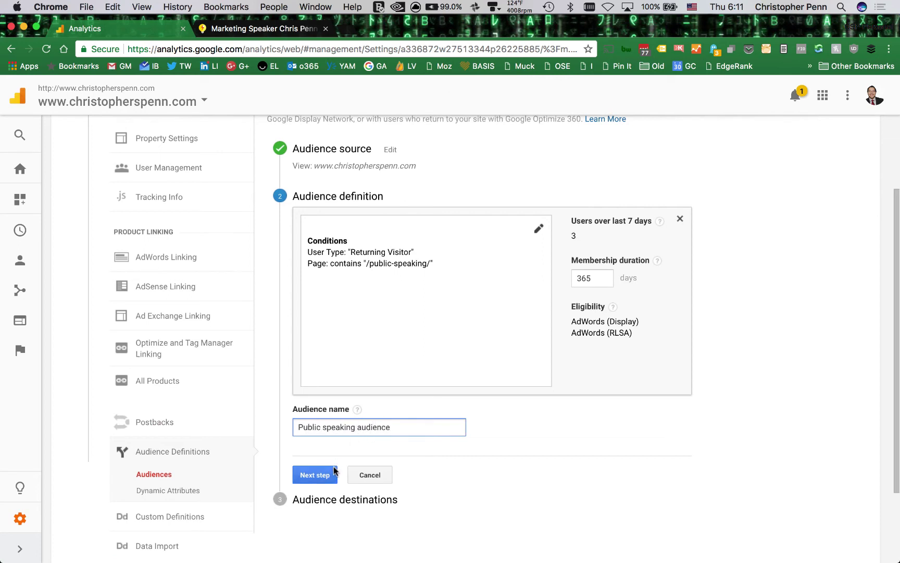
click(316, 473)
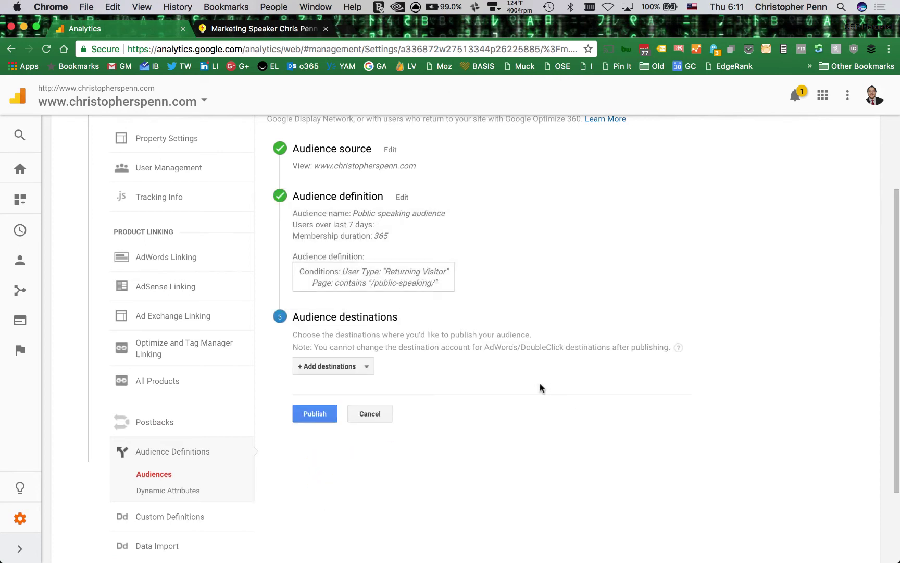
Add the linked AdWords account as destination and publish the audience.
click(364, 371)
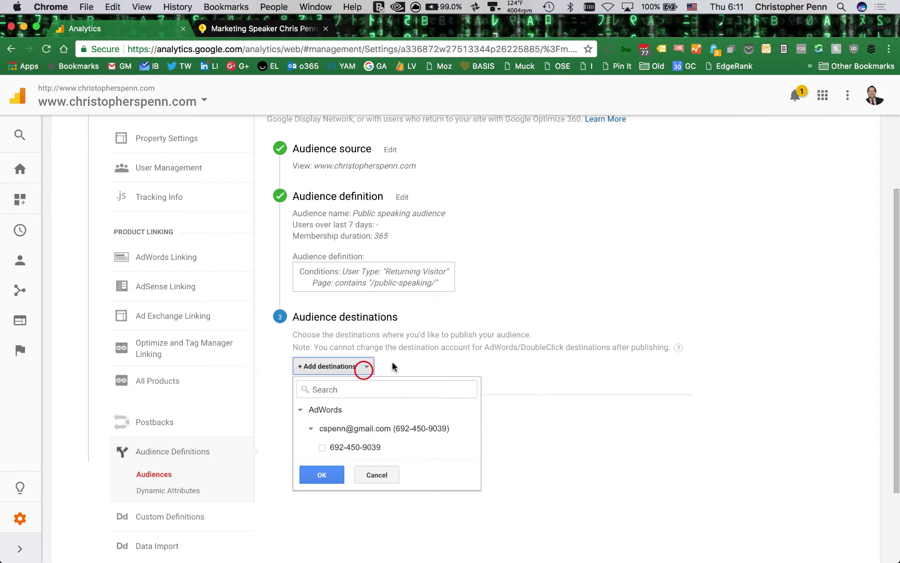
click(321, 448)
click(322, 474)
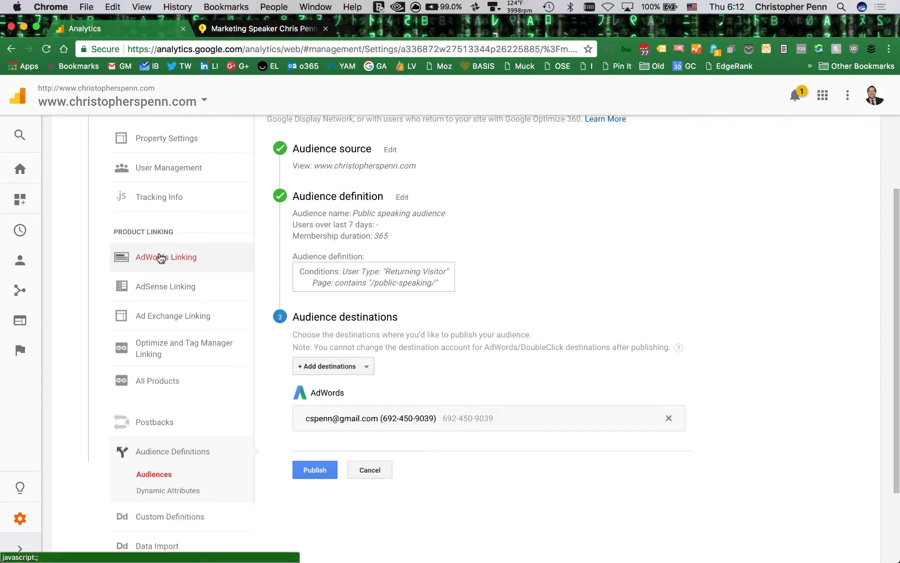
click(316, 471)
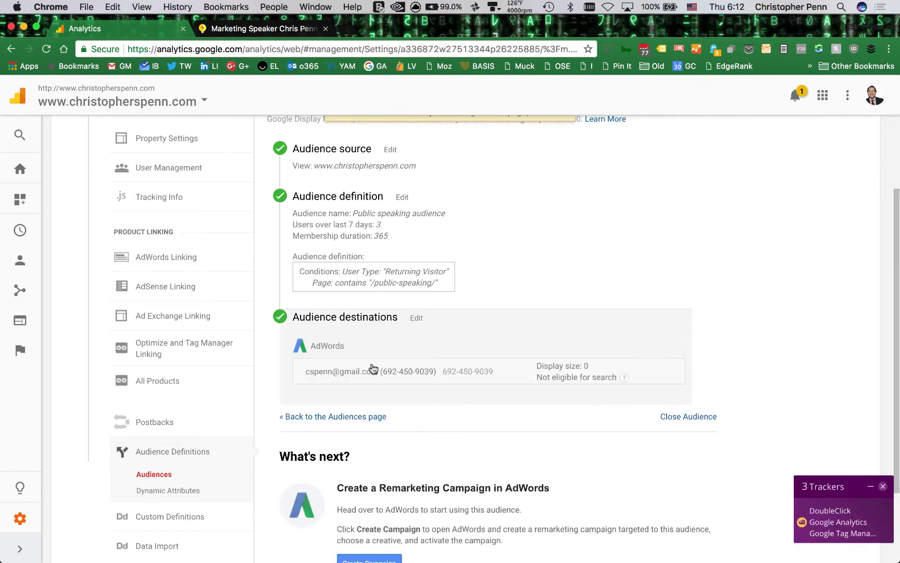
scroll(457, 381, down, 4)
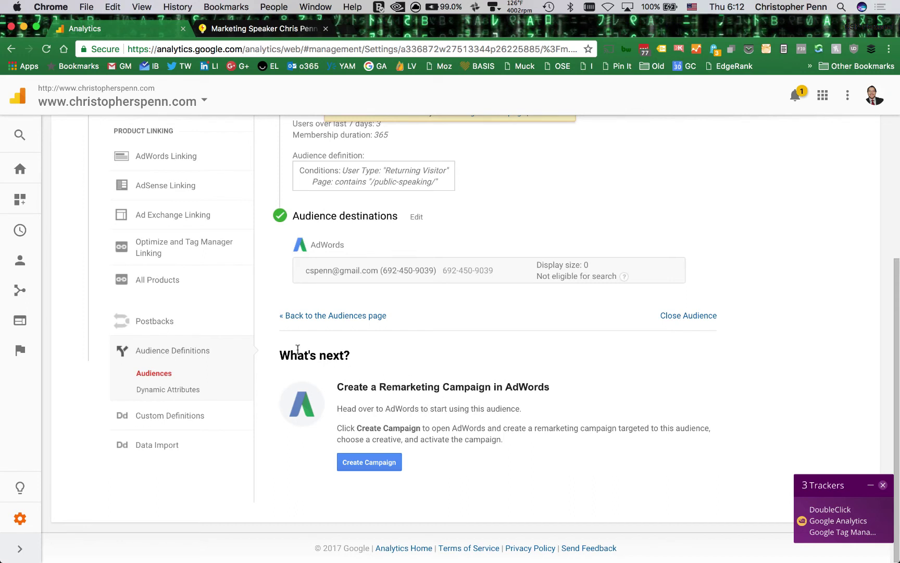
In Audience Overview, start a new segment with condition User Type Returning Visitor.
click(19, 261)
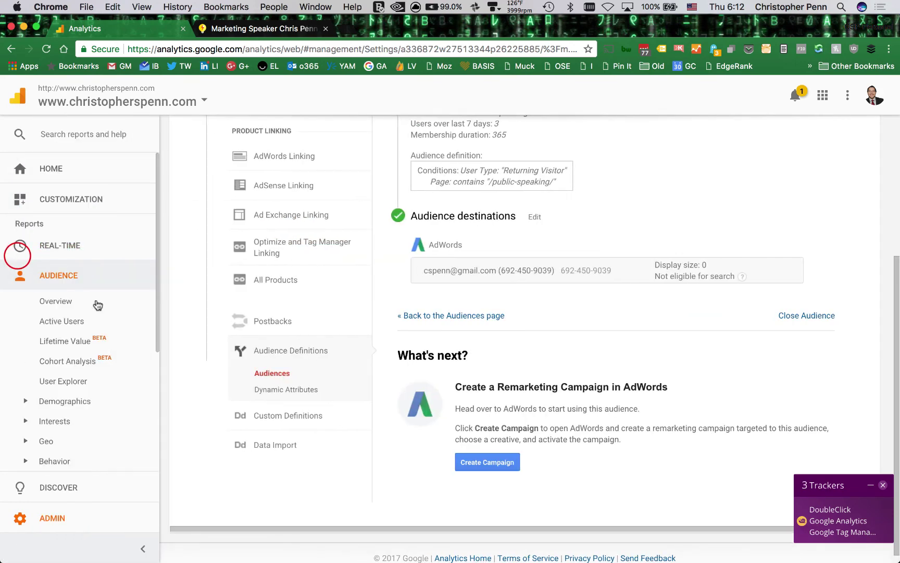
click(66, 303)
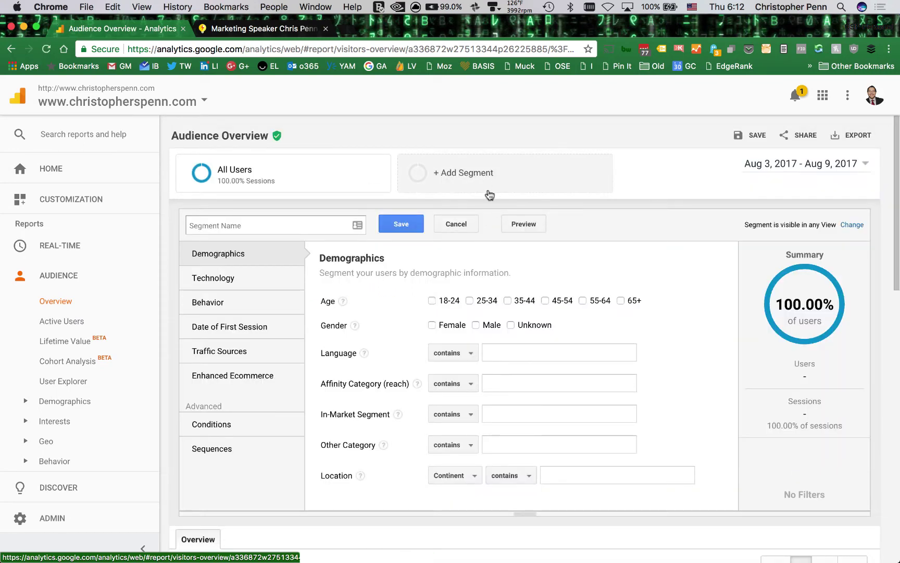
click(246, 419)
click(381, 328)
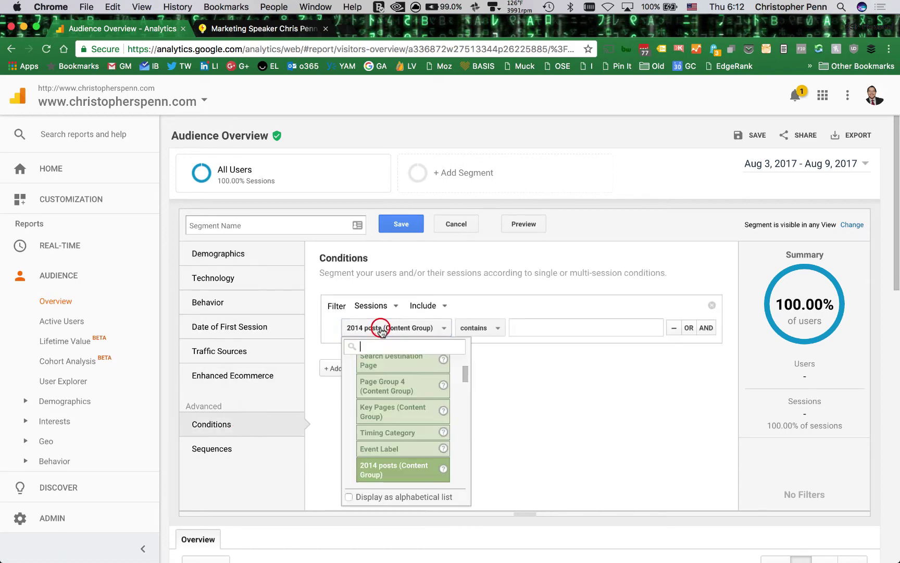
text(type)
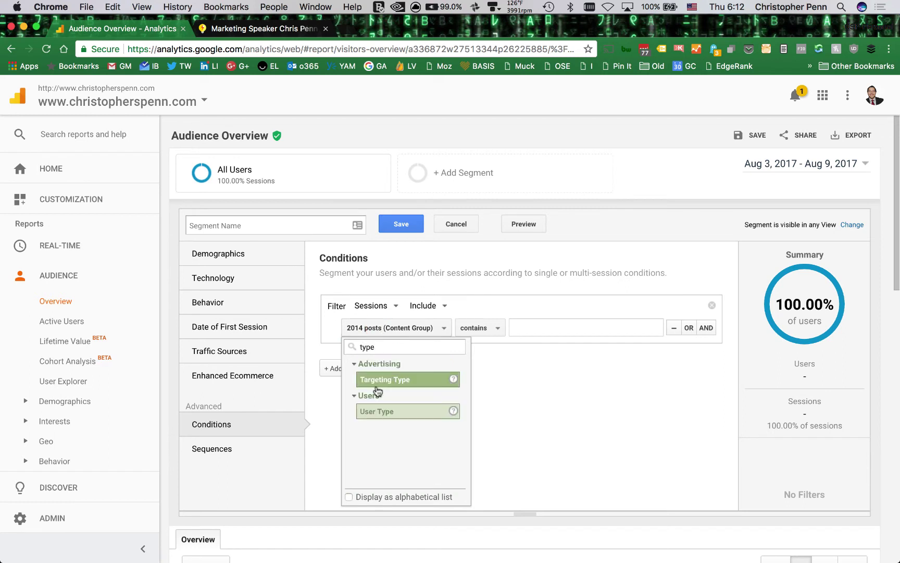
click(391, 417)
click(475, 323)
text(R)
click(490, 348)
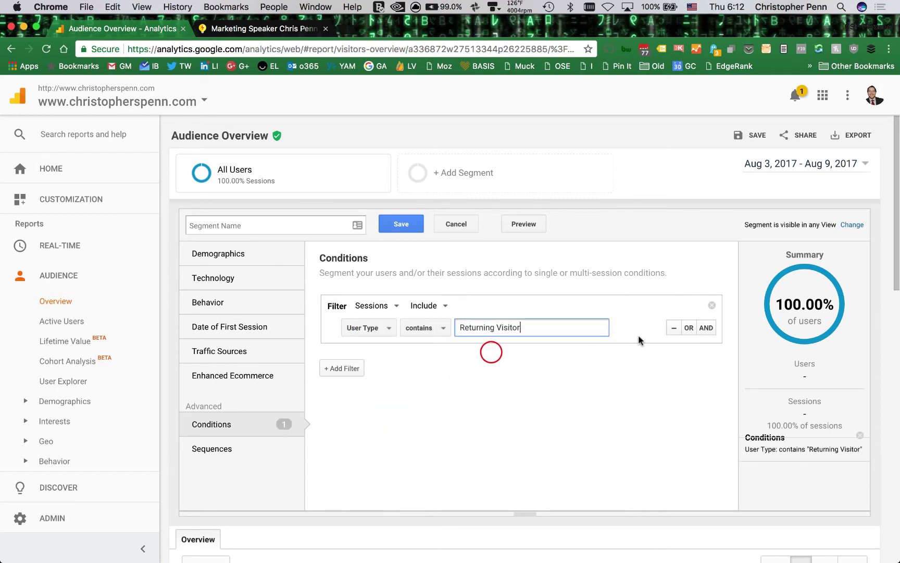
Add an AND condition: Page contains /public-speaking/.
click(707, 328)
click(397, 377)
text(page)
scroll(409, 448, down, 3)
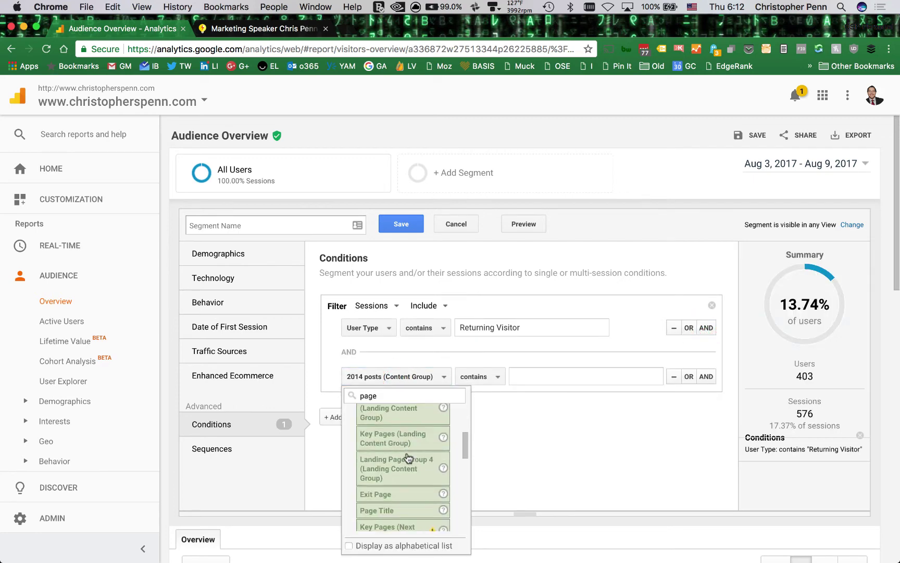
scroll(409, 464, down, 2)
click(395, 478)
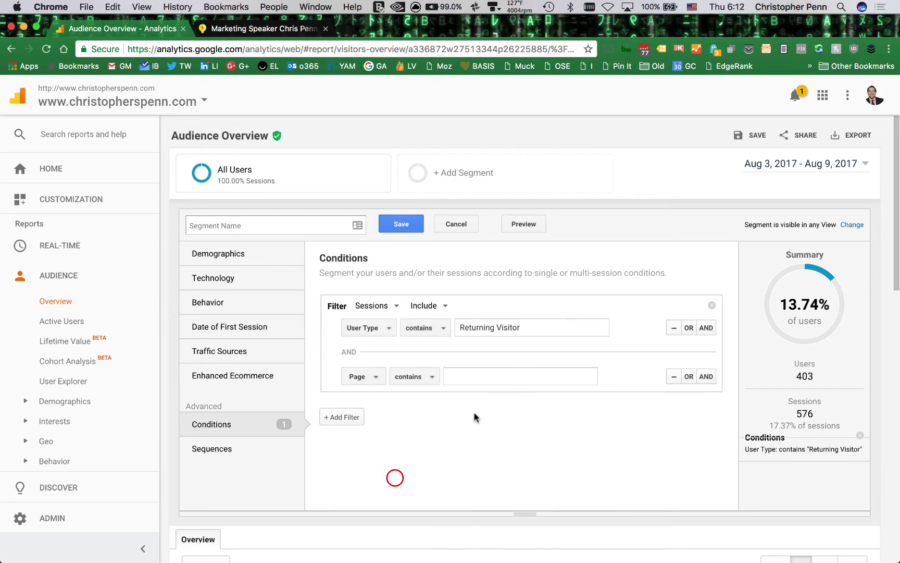
click(478, 374)
text(pubc)
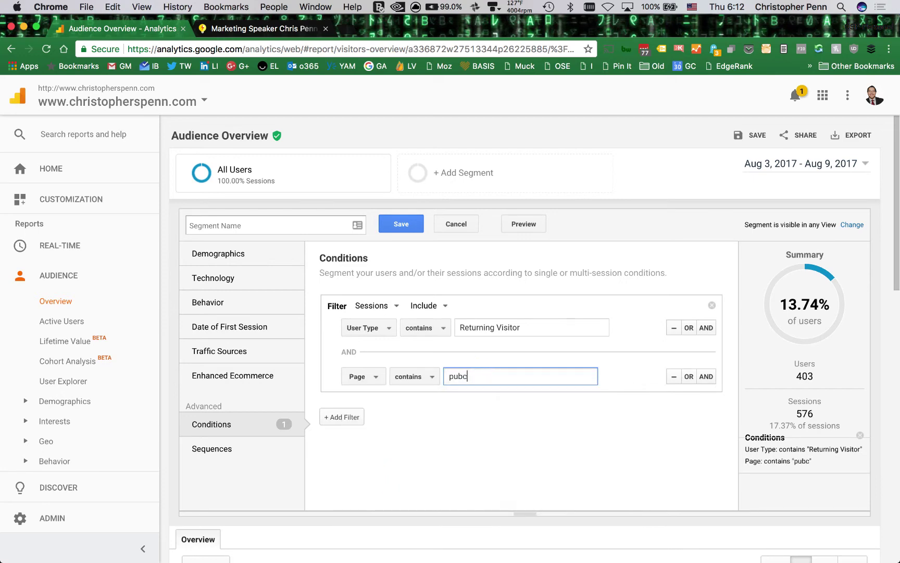
text(l;io)
key(BackSpace)
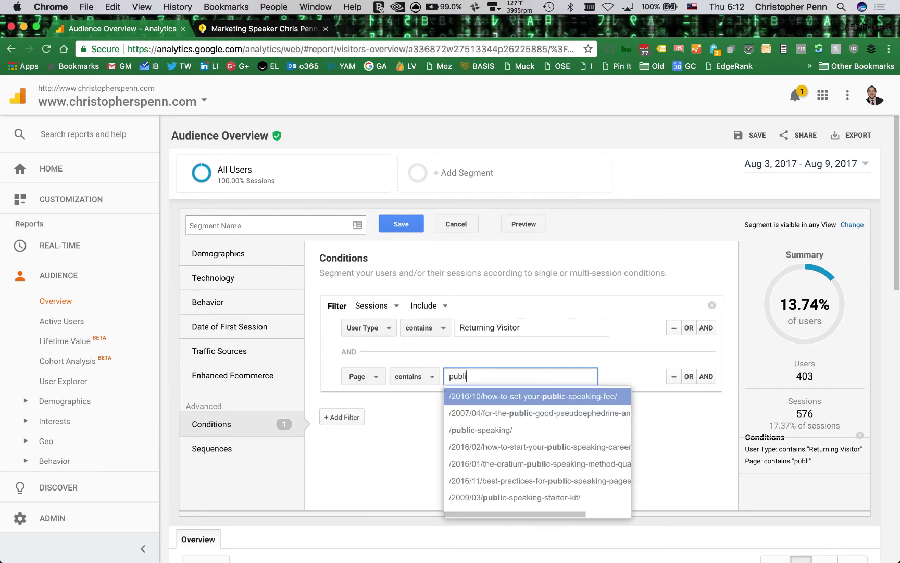
text(ic)
click(473, 434)
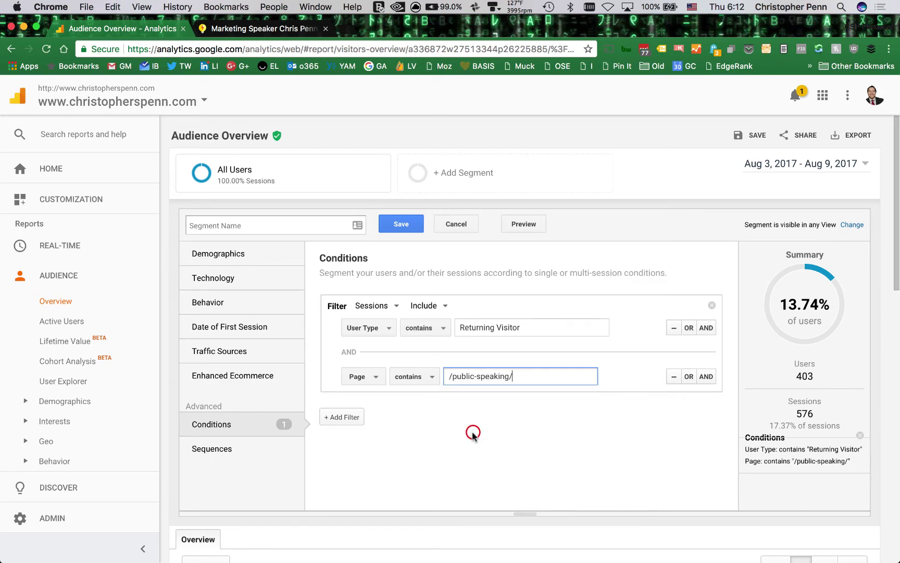
click(446, 434)
Name the segment 'Speaking audience - returning' and save it.
click(279, 230)
text(Speaking audience - returning)
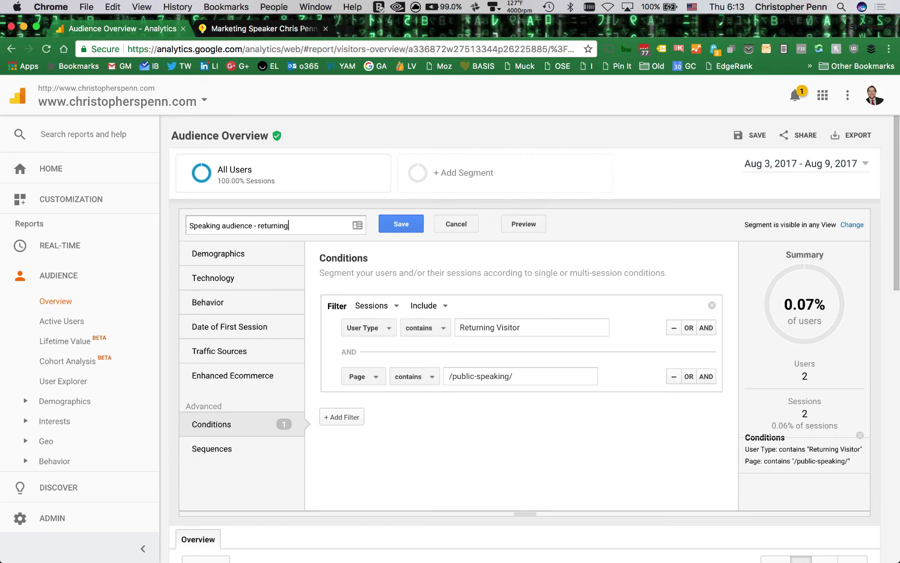
click(415, 224)
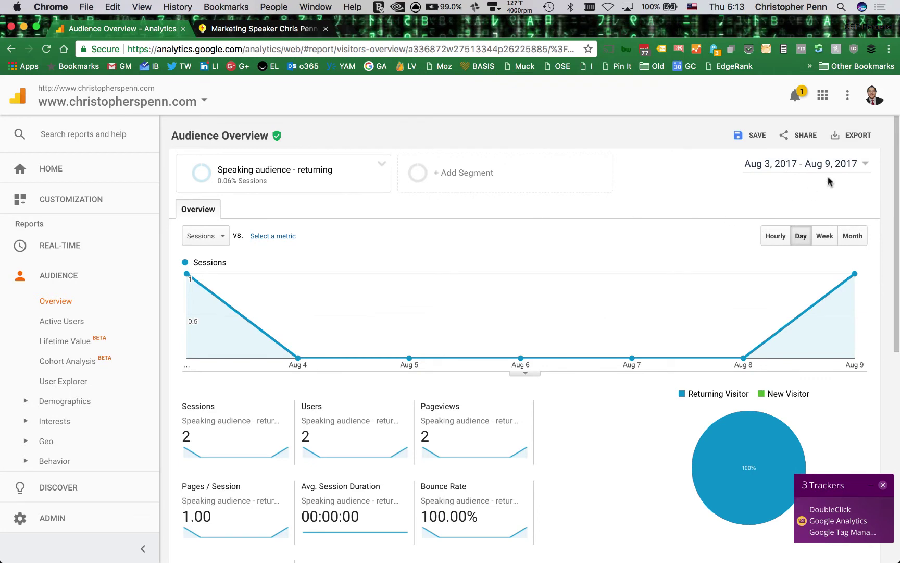
Set the report range to Jan 1 – Aug 9, 2017 and chart sessions by week.
click(862, 164)
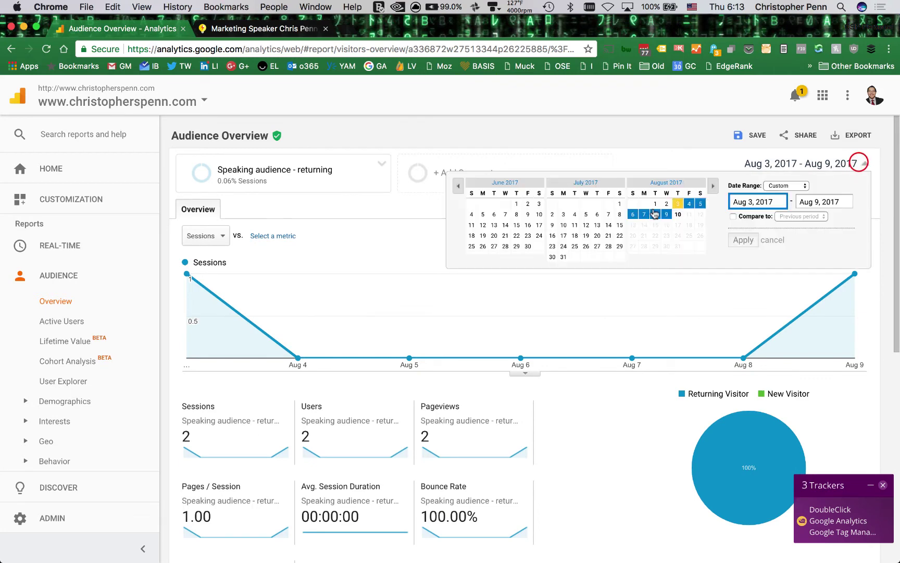
click(458, 185)
click(458, 185)
click(458, 185)
click(458, 186)
click(471, 202)
click(744, 240)
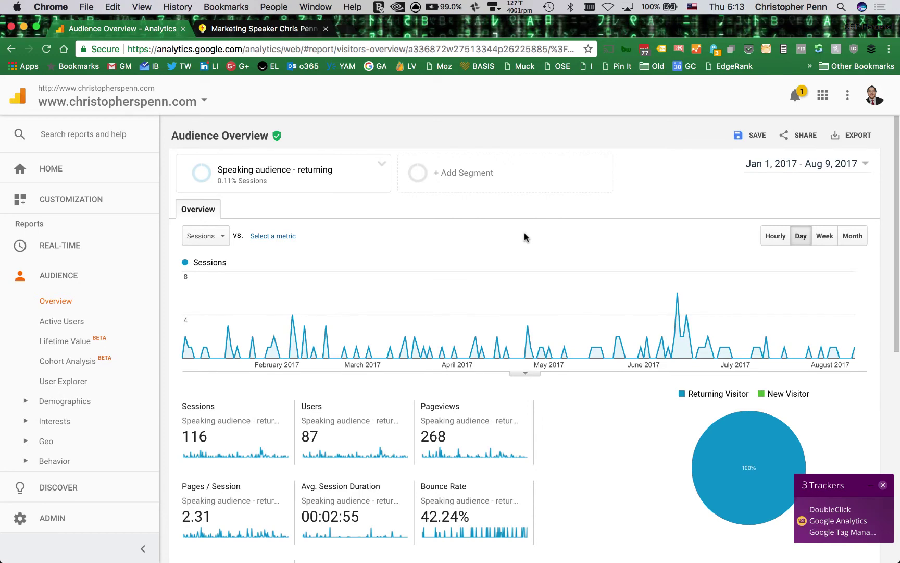
click(825, 236)
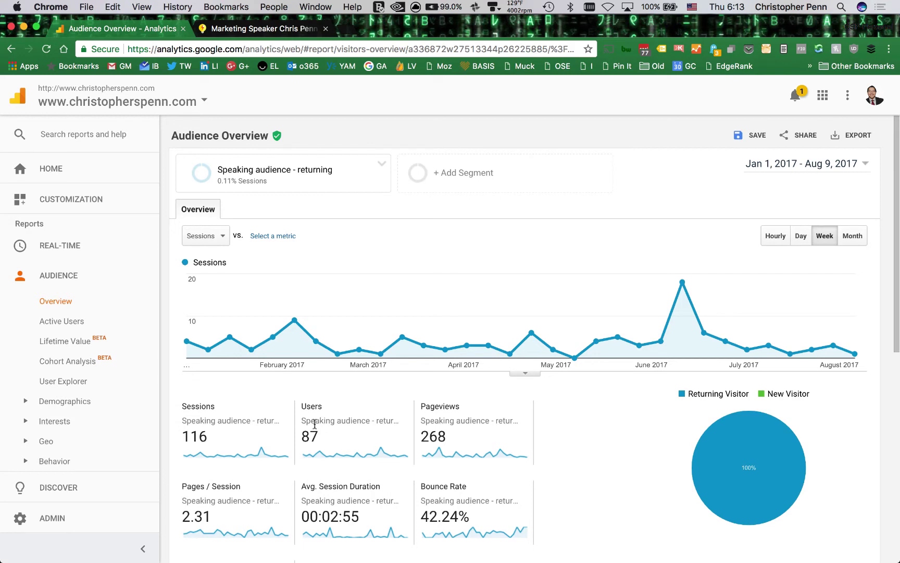
mouse_move(239, 185)
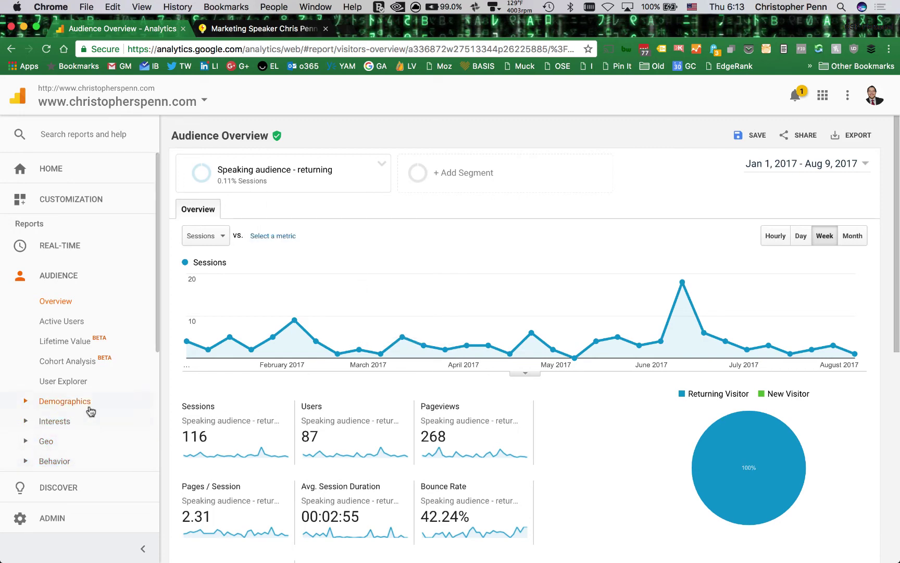
click(88, 380)
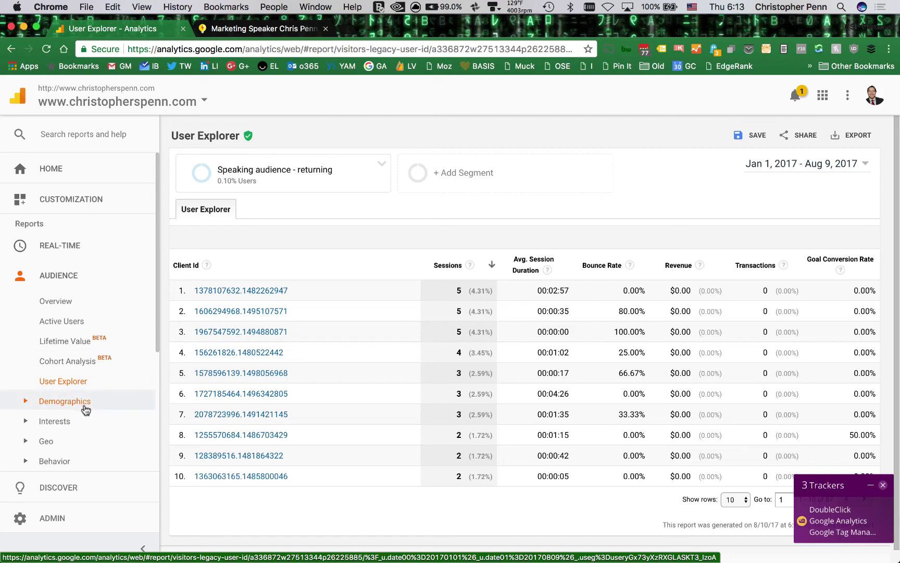
scroll(86, 413, down, 5)
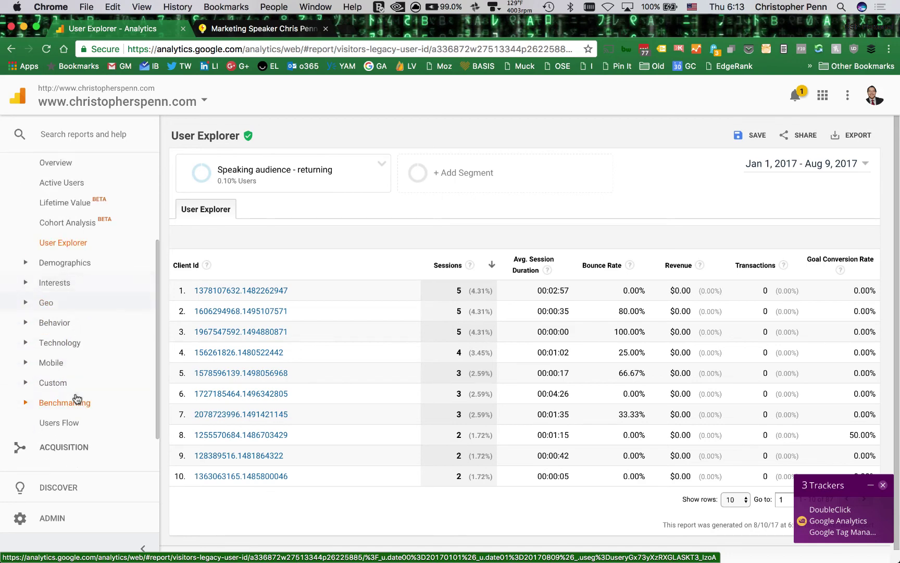
click(58, 422)
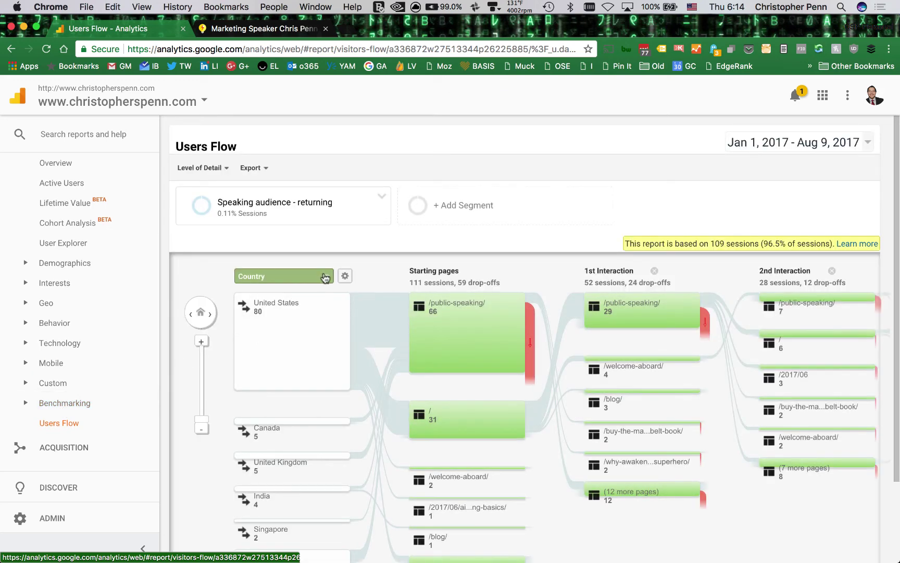
click(326, 277)
text(sour)
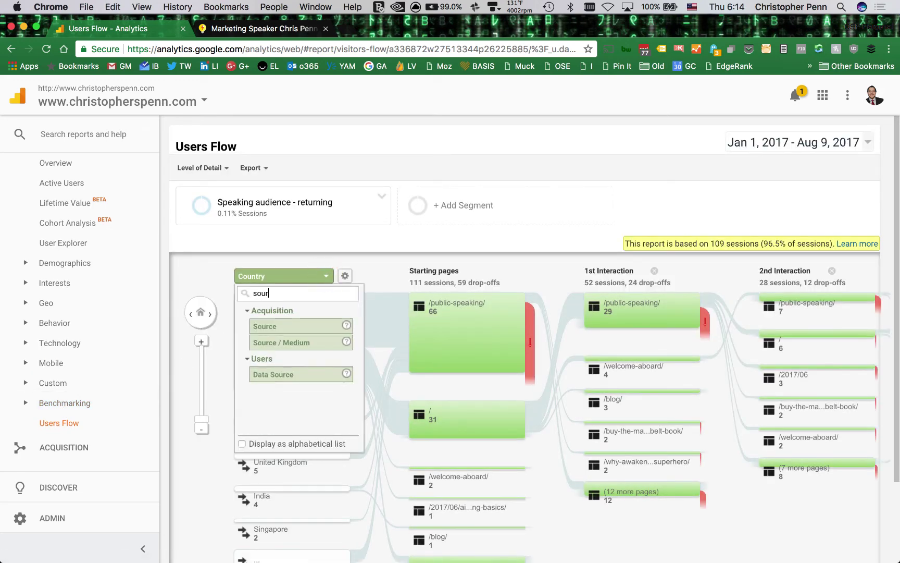
click(284, 341)
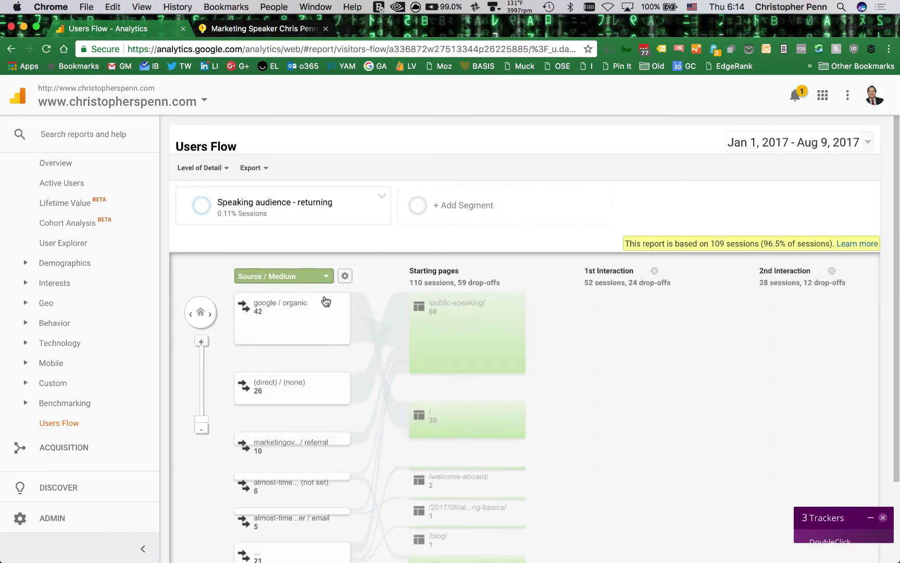
scroll(473, 433, down, 2)
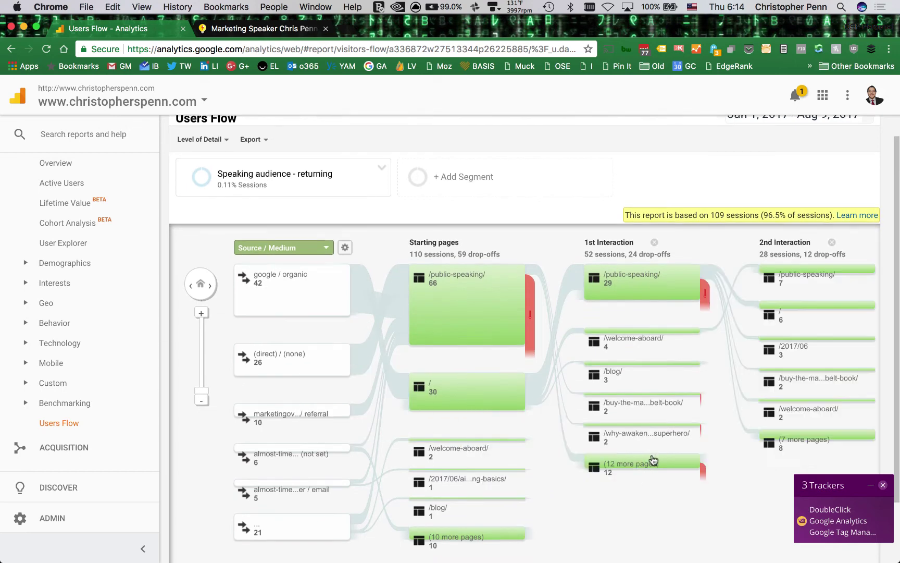
scroll(653, 461, down, 2)
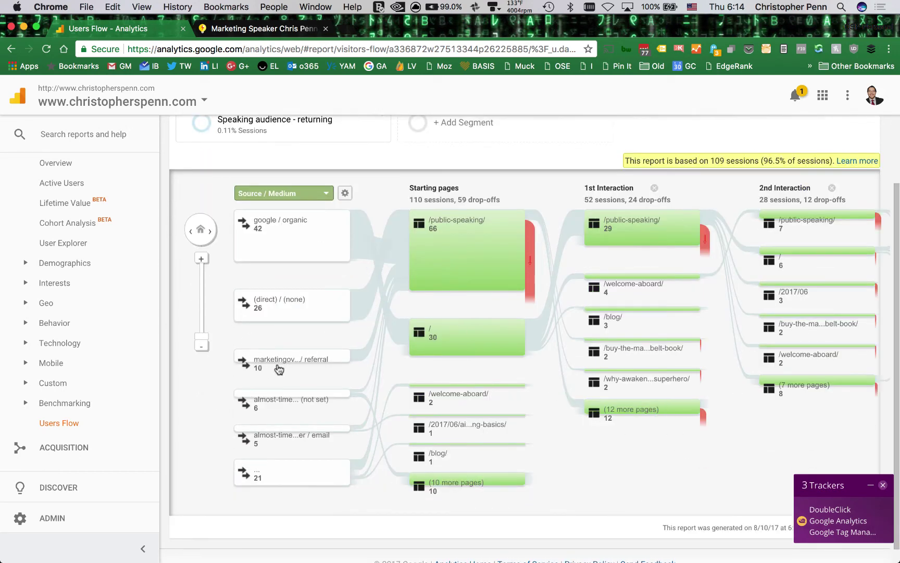
scroll(273, 401, up, 3)
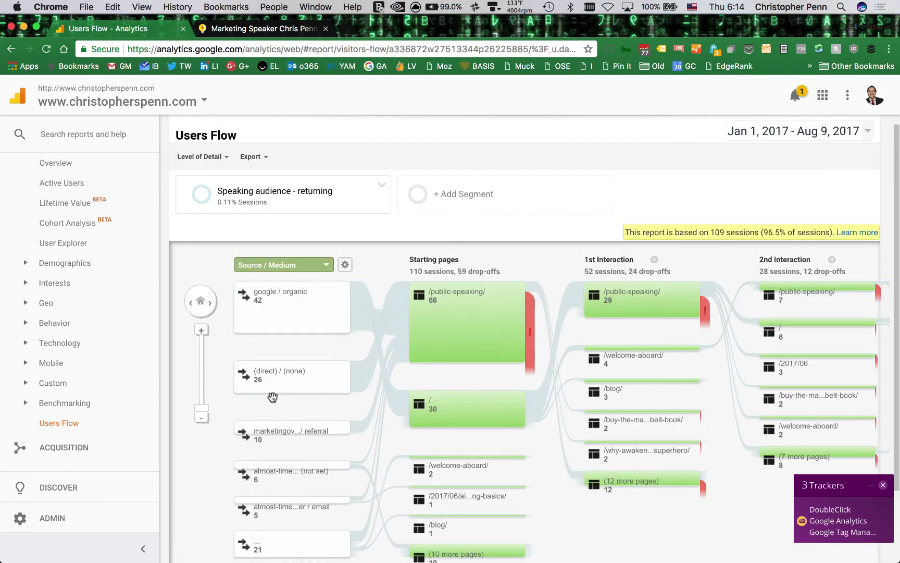
scroll(275, 395, down, 2)
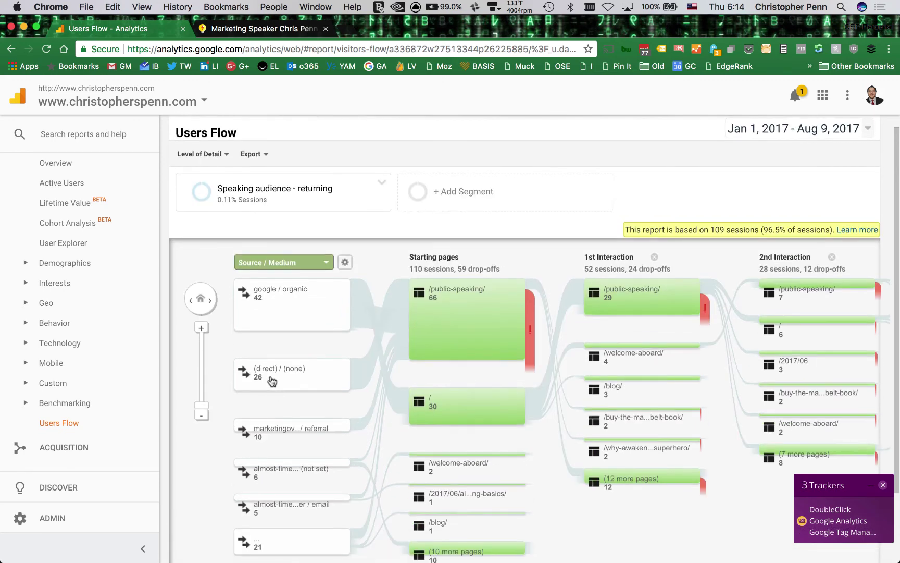
scroll(265, 383, down, 1)
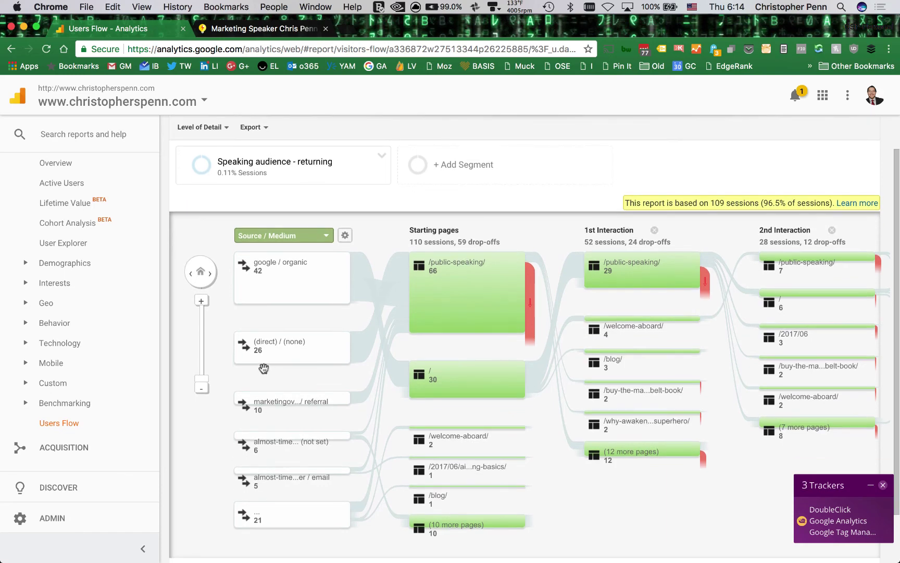
mouse_move(456, 302)
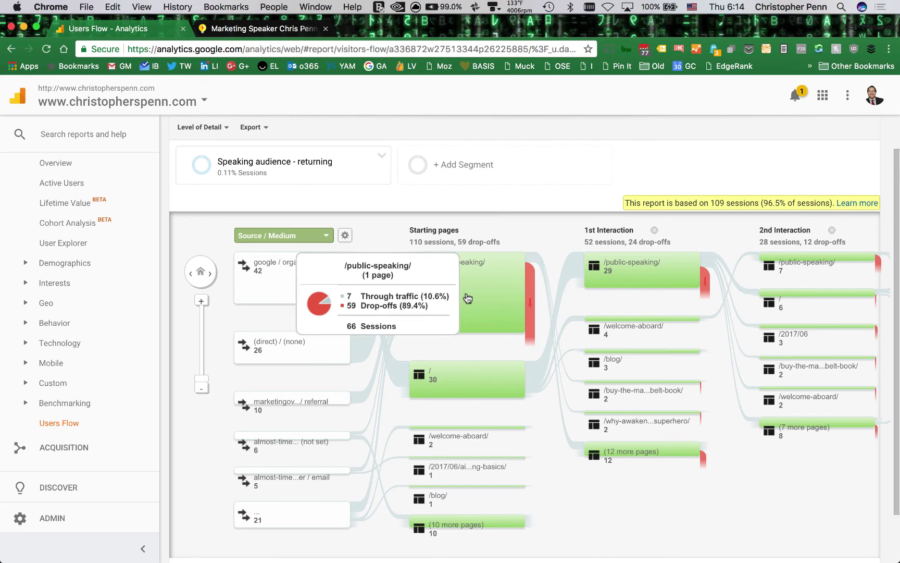
Highlight traffic through /public-speaking/: 7 of 66 sessions continue, 59 (89.4%) drop off.
click(457, 288)
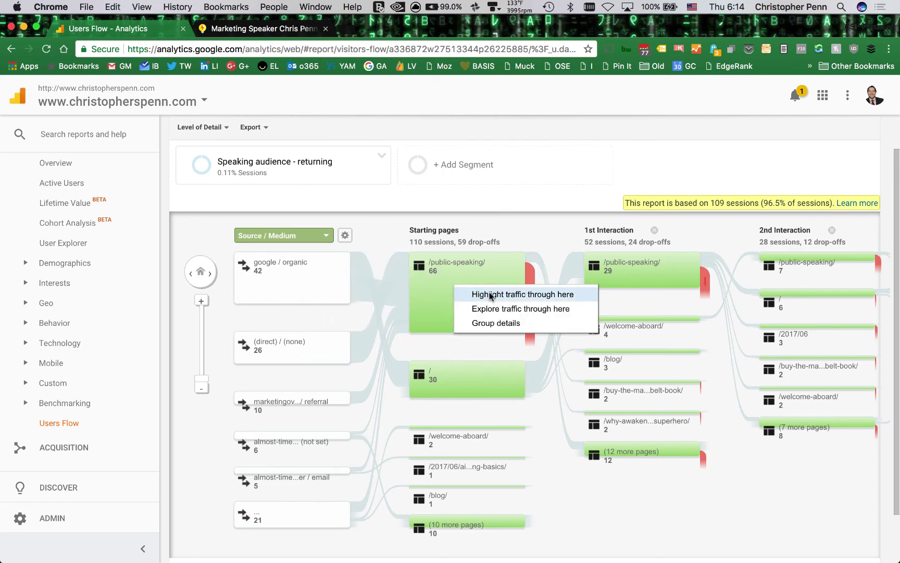
click(490, 295)
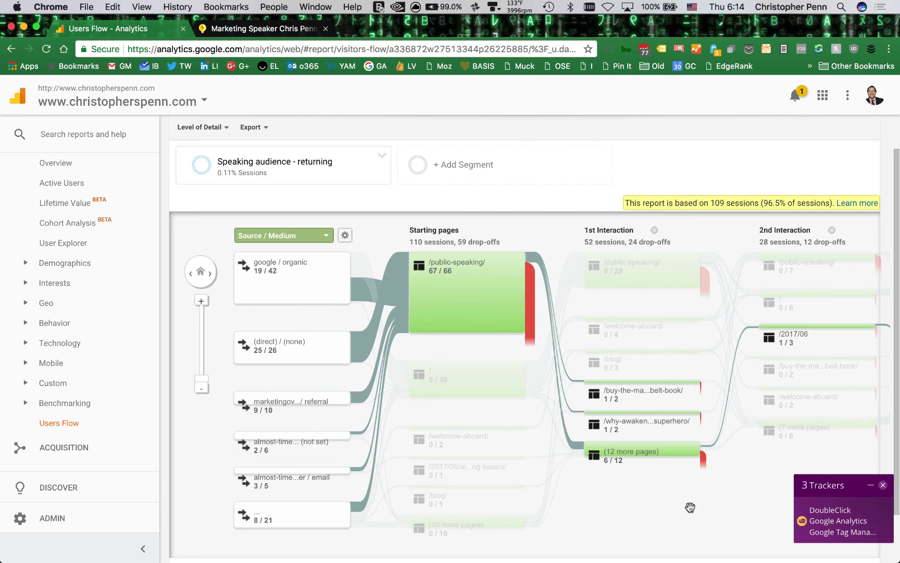
mouse_move(463, 305)
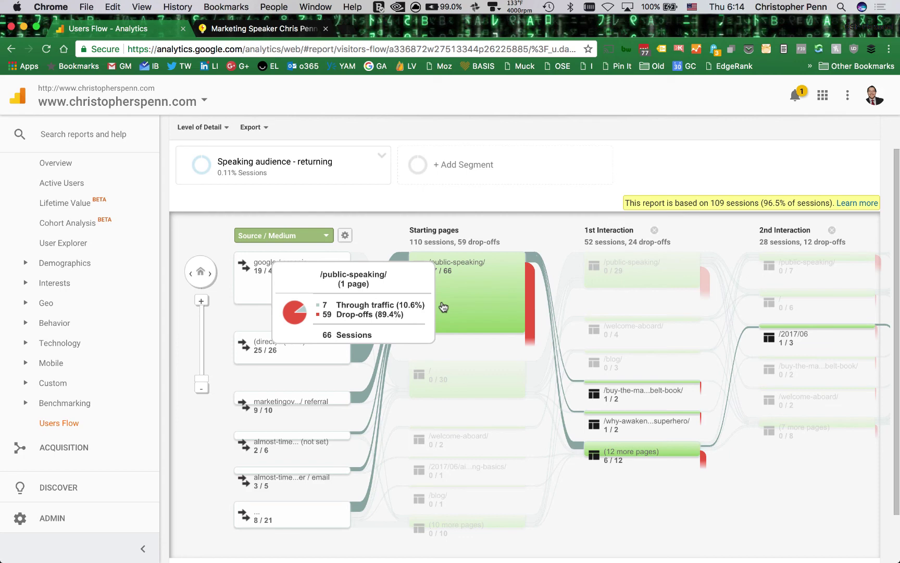
mouse_move(535, 304)
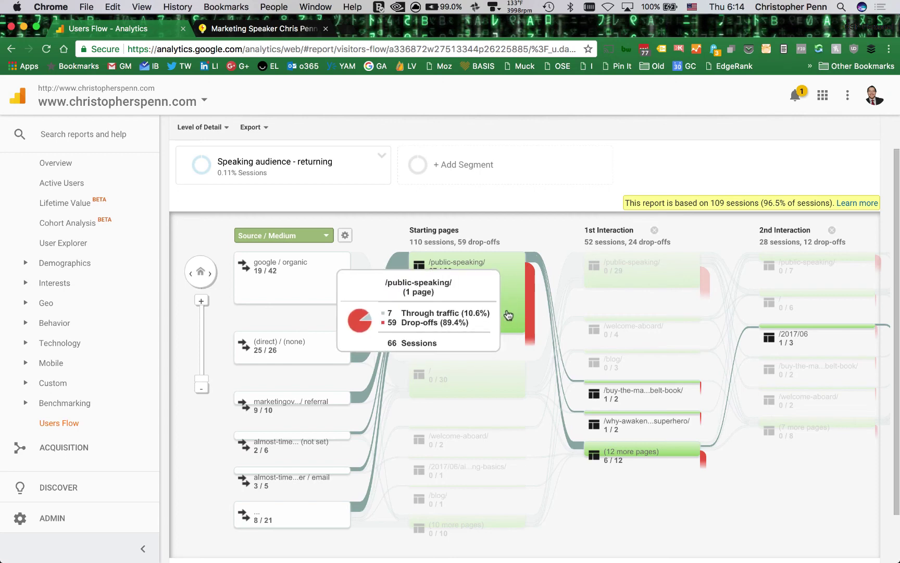
mouse_move(432, 284)
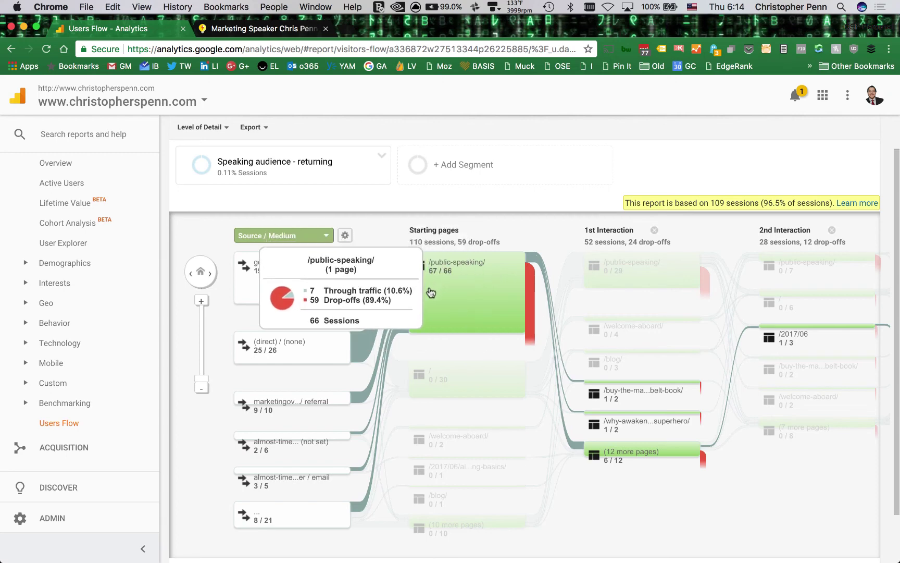
key(super+Tab)
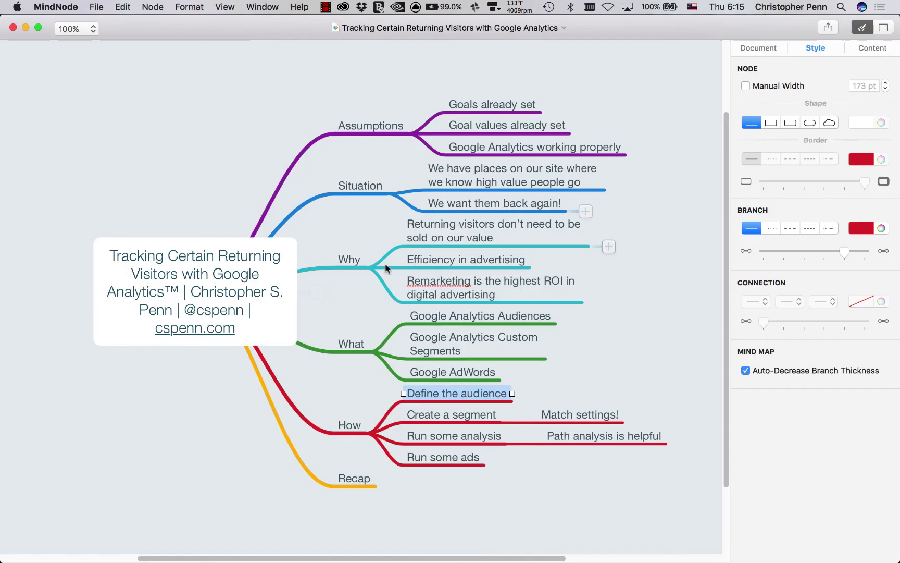
click(469, 417)
click(556, 415)
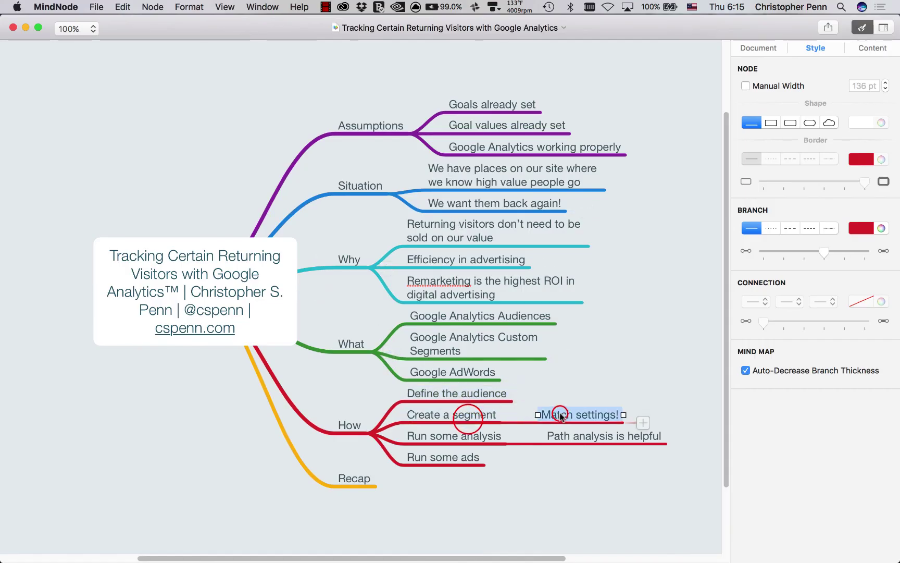
click(459, 438)
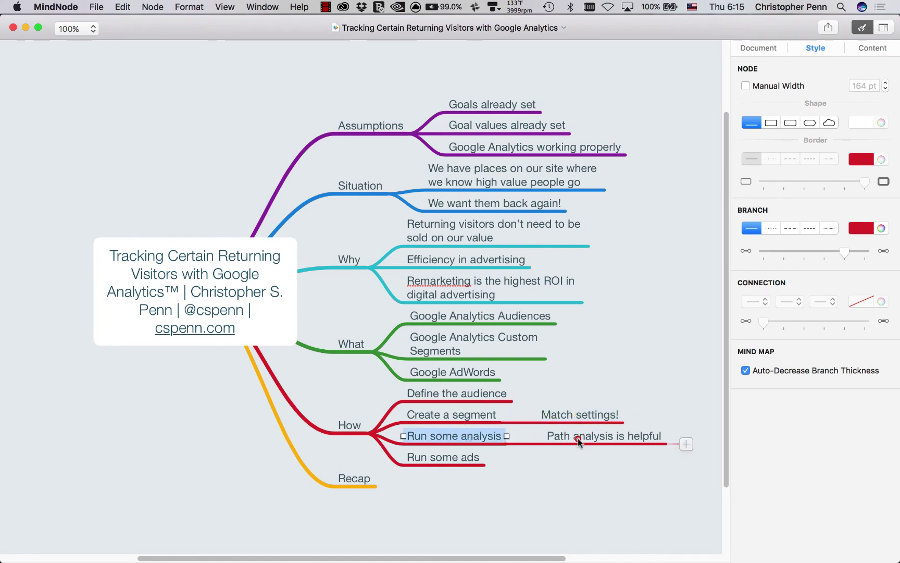
click(577, 438)
key(super+Tab)
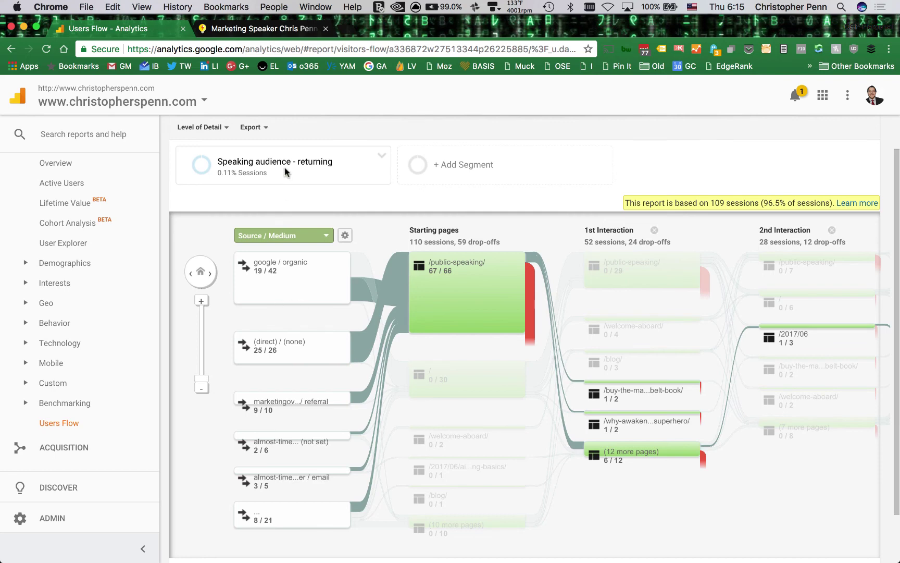
mouse_move(285, 172)
scroll(197, 329, up, 2)
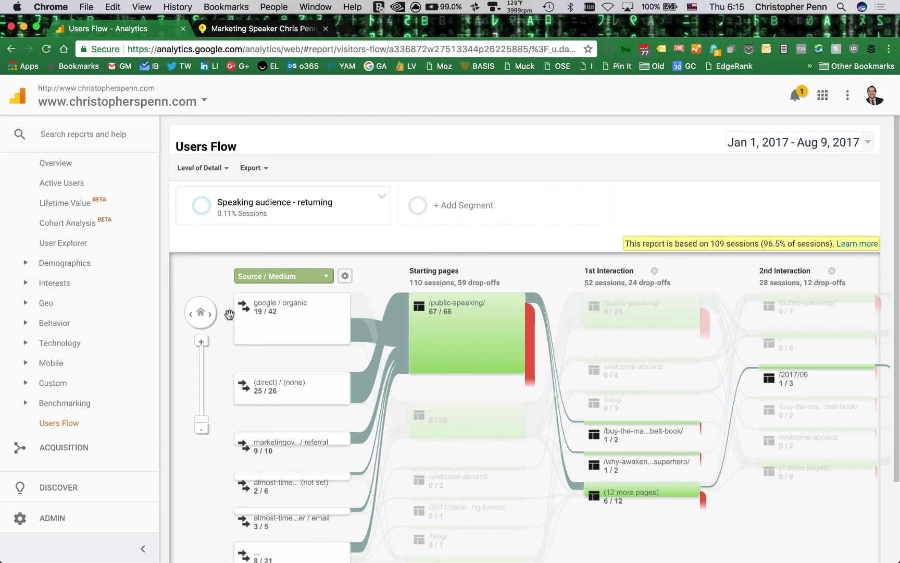
Review the saved audiences under Admin, including Public speaking audience, then switch back to MindNode.
click(58, 516)
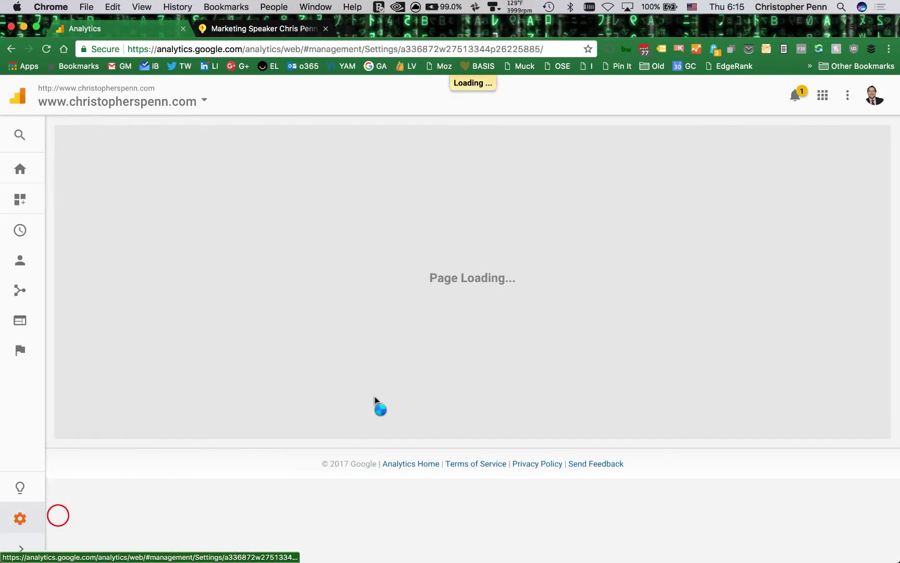
scroll(396, 417, down, 5)
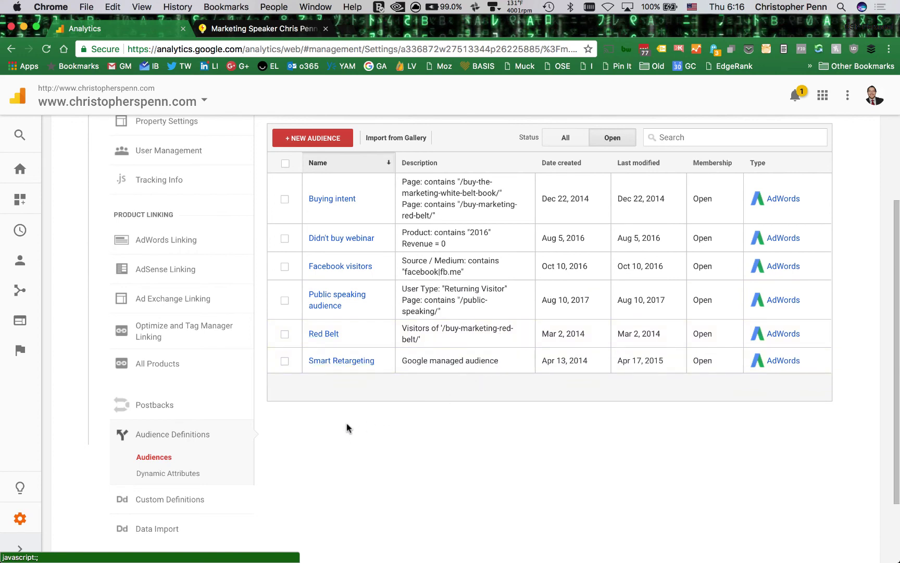
key(super+Tab)
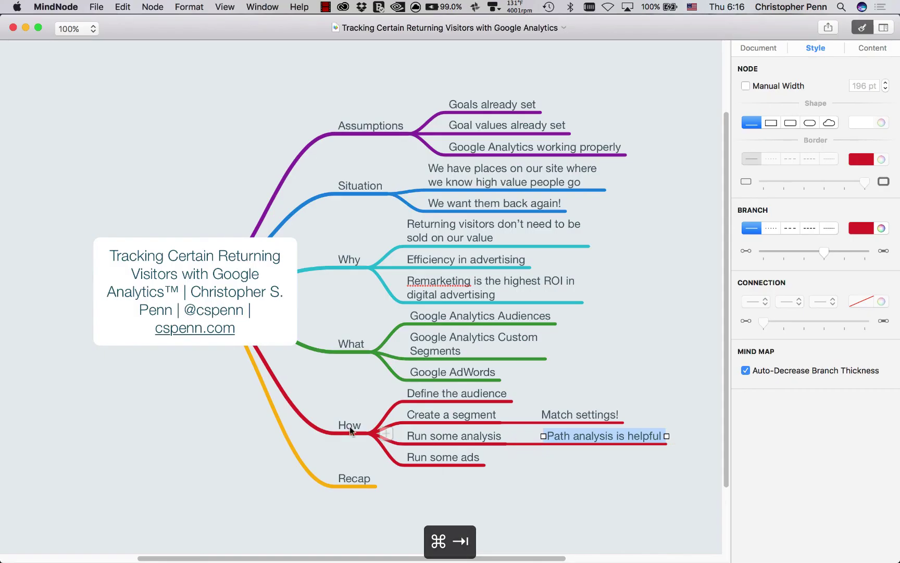
Walk through the Why reasons: efficiency in advertising and the value of returning visitors.
click(487, 491)
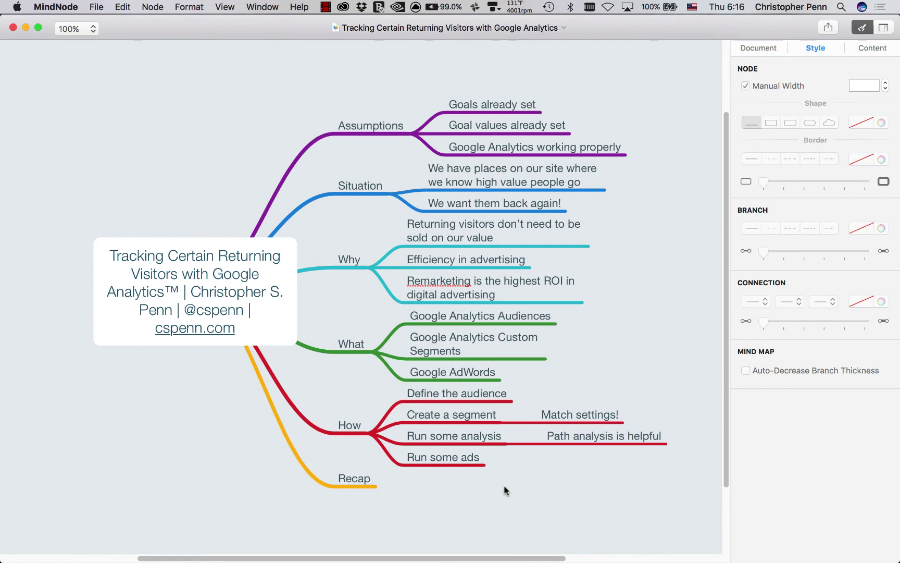
mouse_move(500, 464)
click(495, 260)
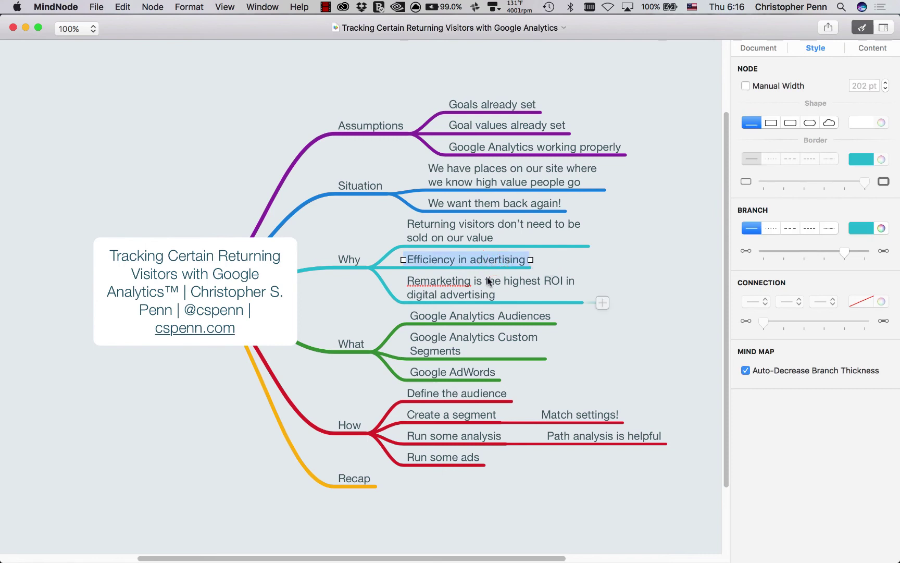
click(499, 244)
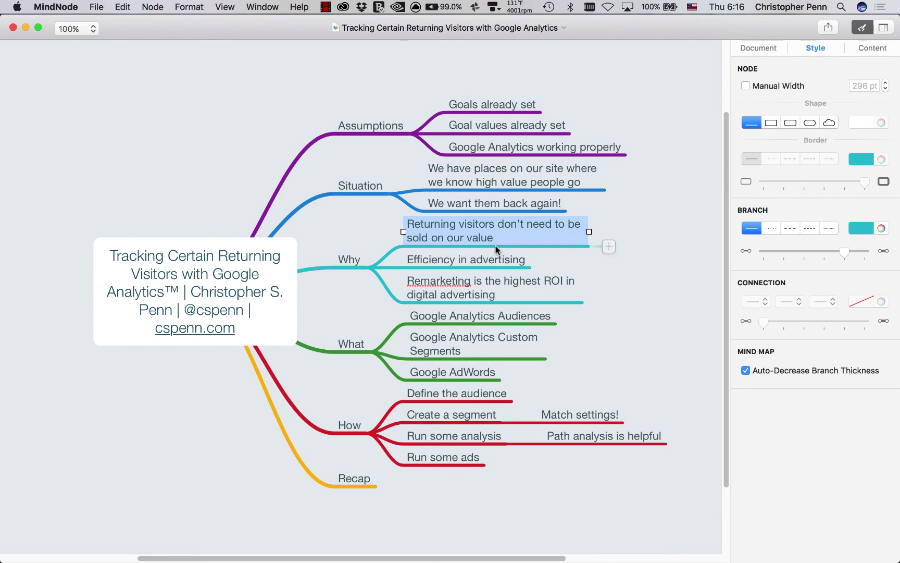
Point out the Situation notes on winning visitors back and high-value pages, then return to Analytics.
click(522, 204)
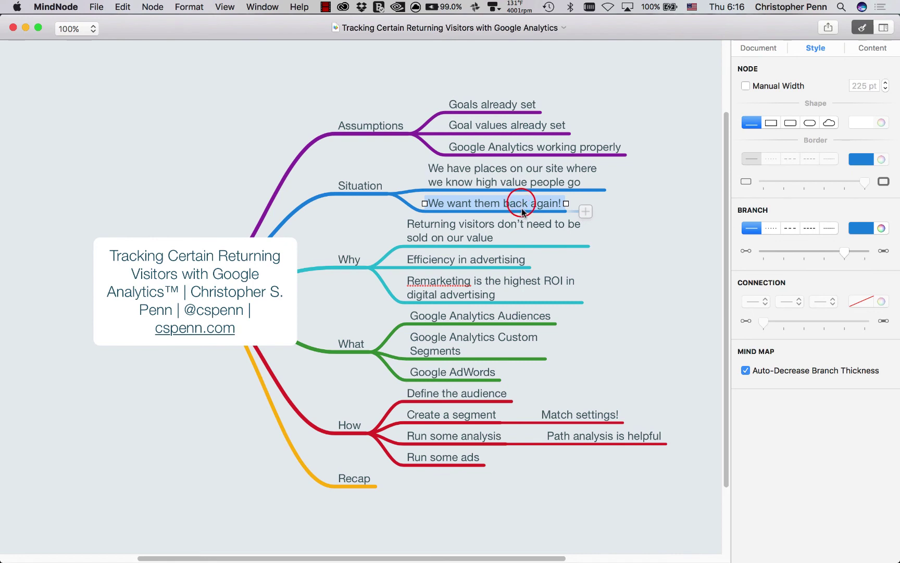
click(519, 189)
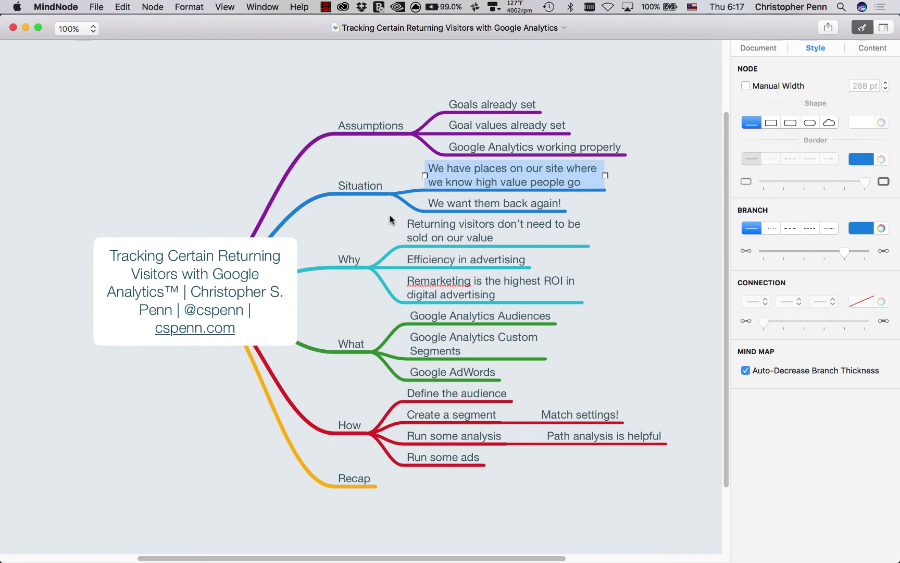
key(super+Tab)
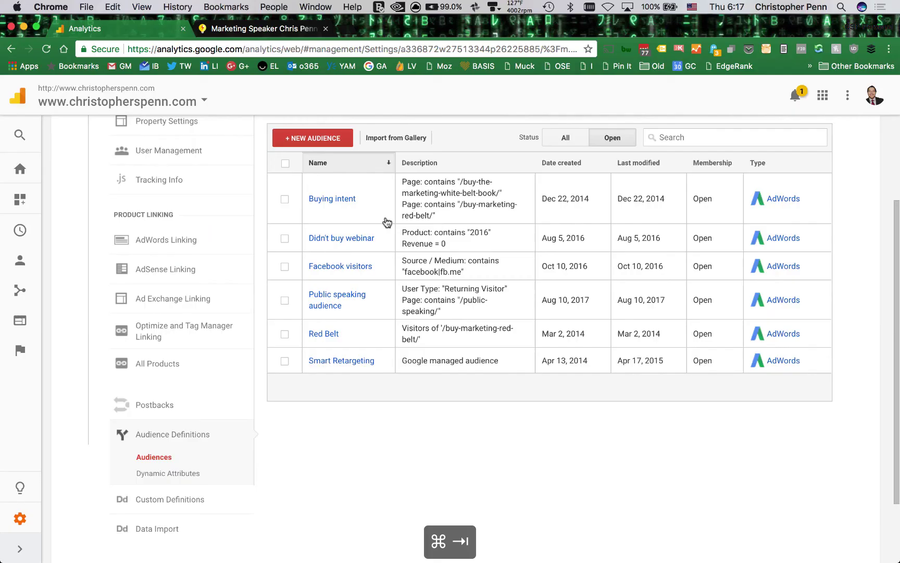
From the Marketing Speaker page, open Subscribe to My Newsletter and scroll to its name, email and title form.
click(226, 32)
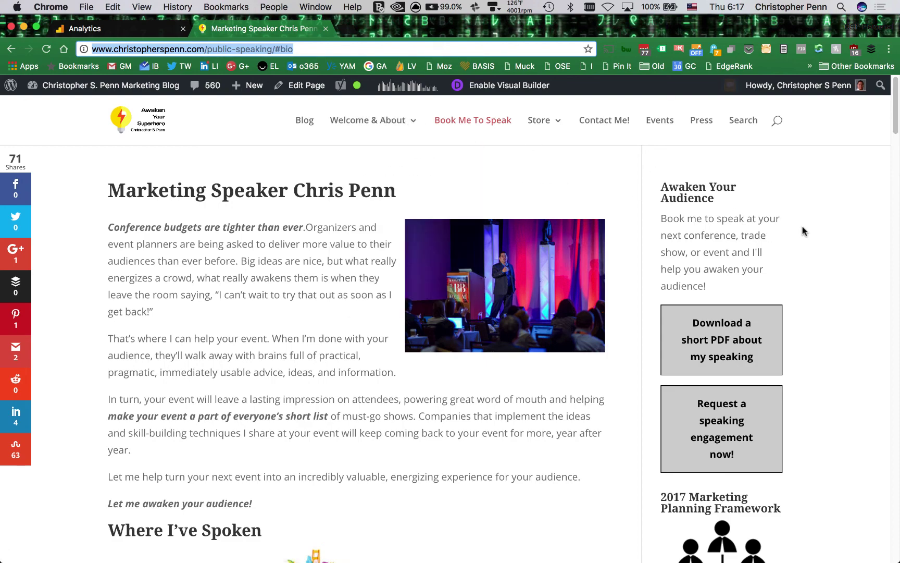
scroll(804, 228, down, 10)
scroll(809, 229, down, 3)
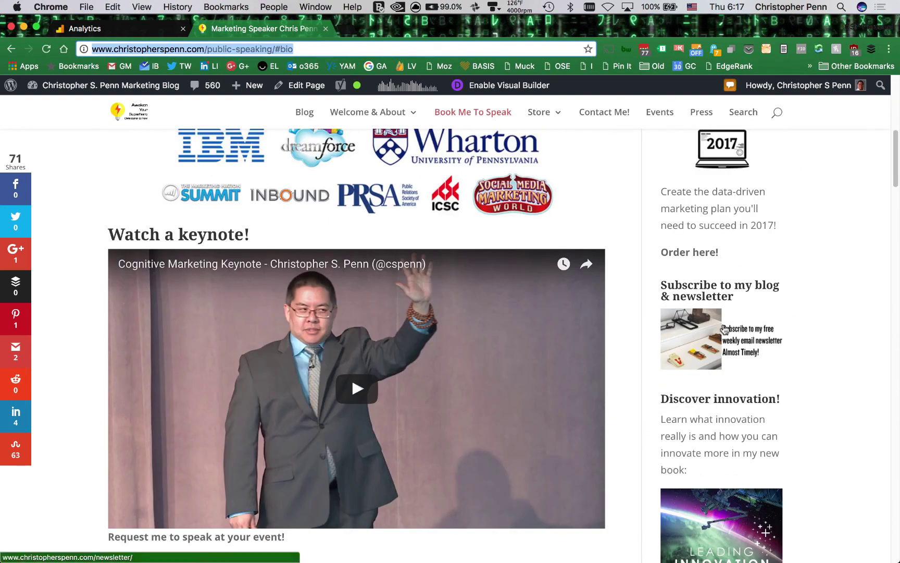
click(708, 332)
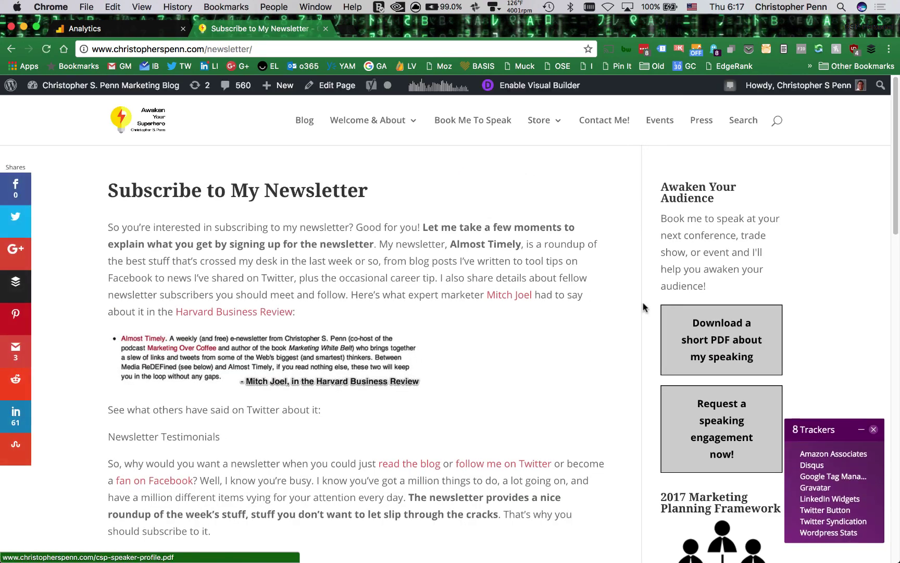
scroll(534, 343, down, 15)
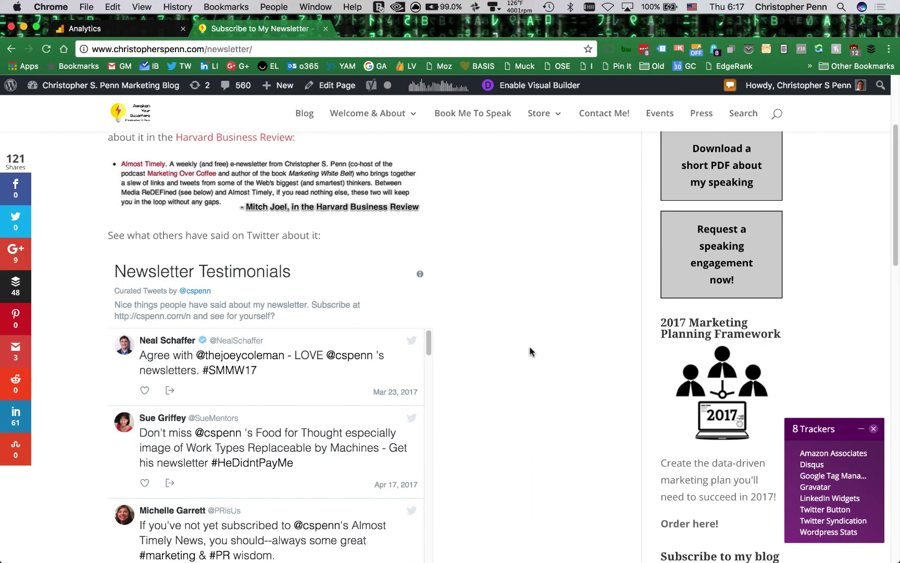
scroll(537, 316, down, 10)
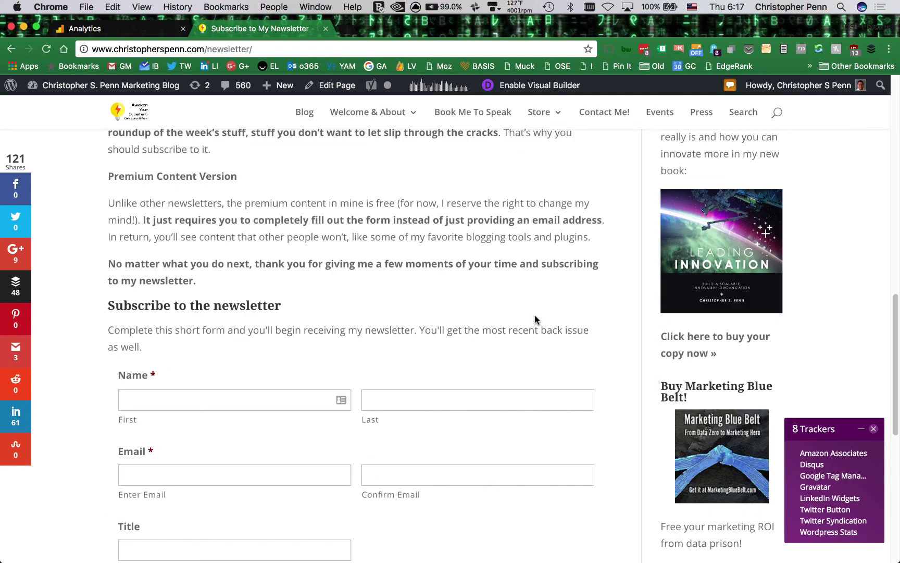